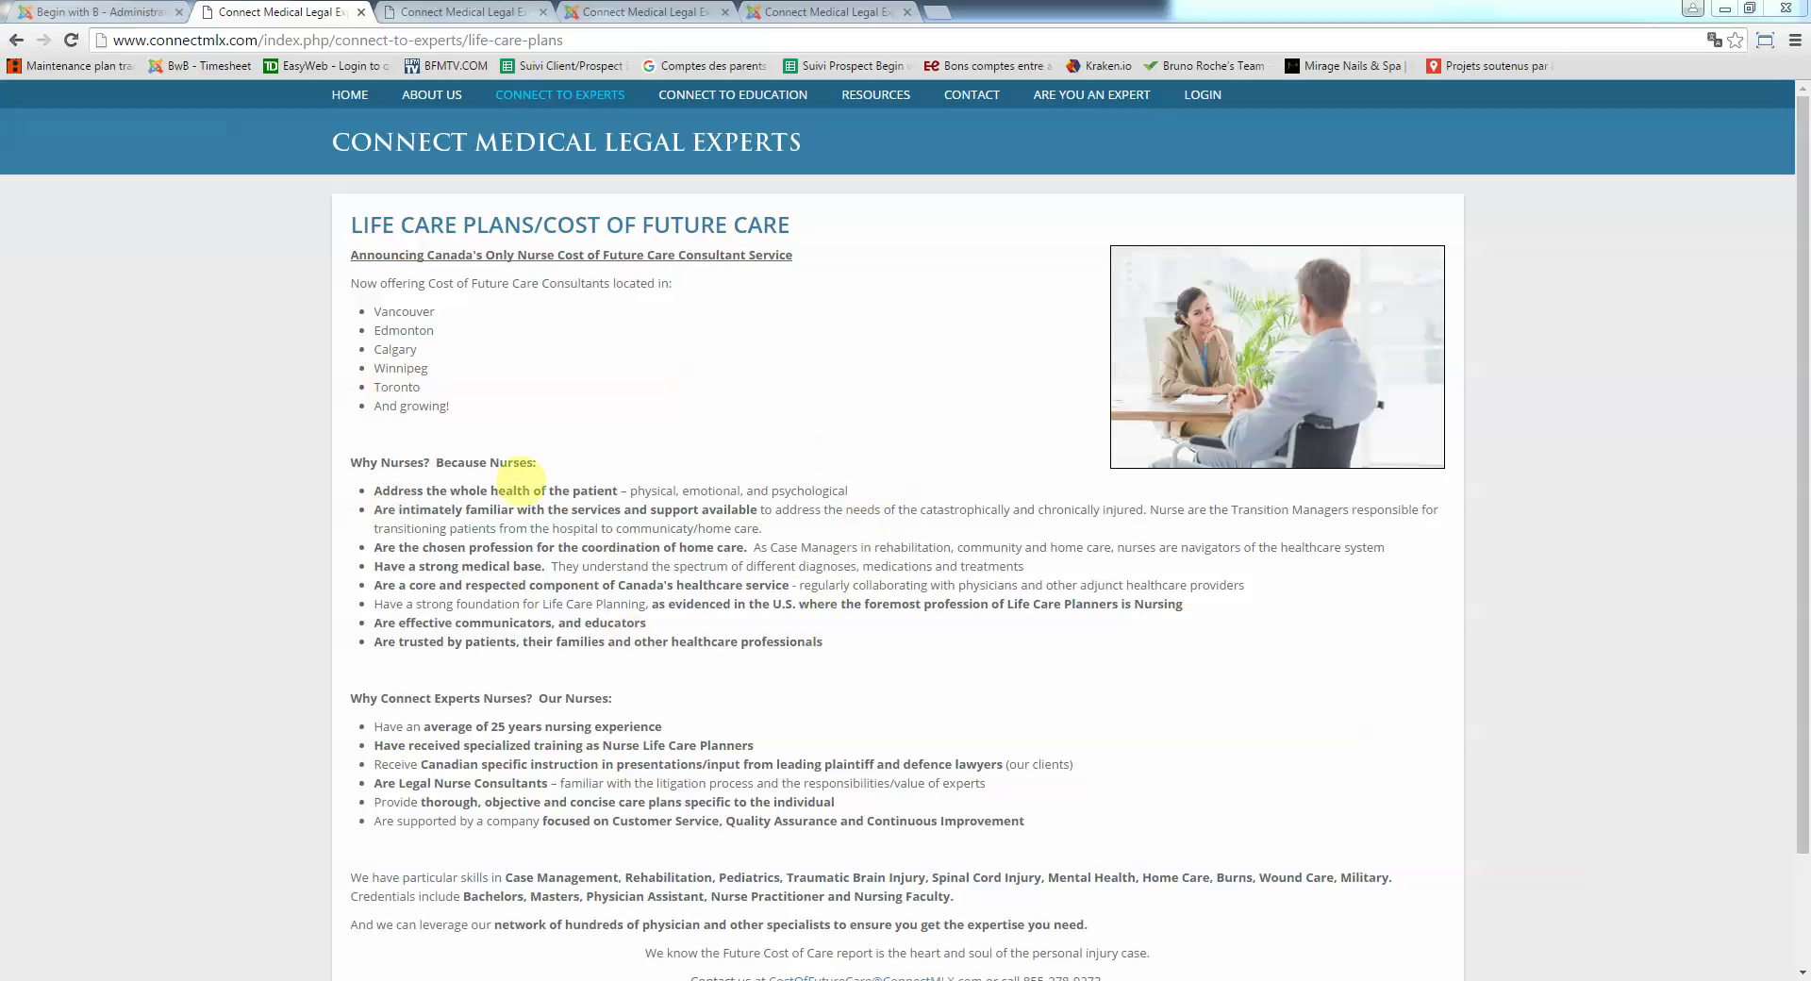
Review the live Nurse Life Care Planner Team page with its British Columbia nurse profiles.
click(440, 13)
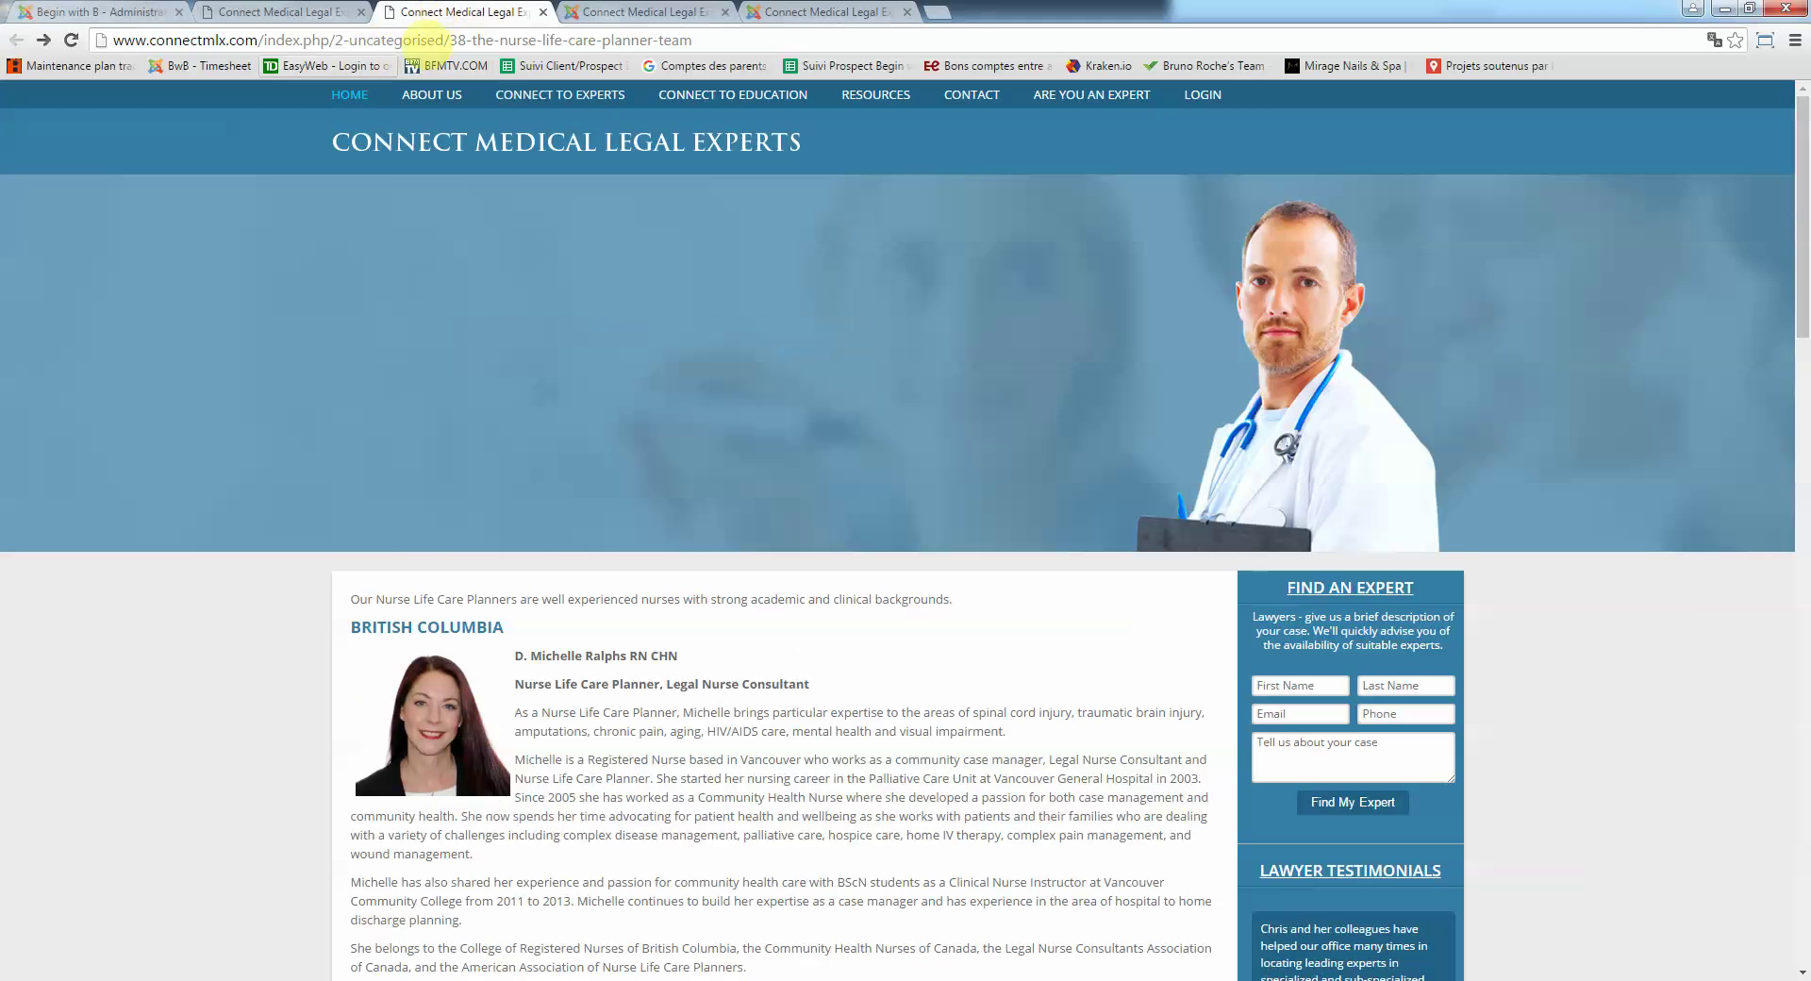
scroll(719, 456, down, 5)
scroll(719, 455, up, 5)
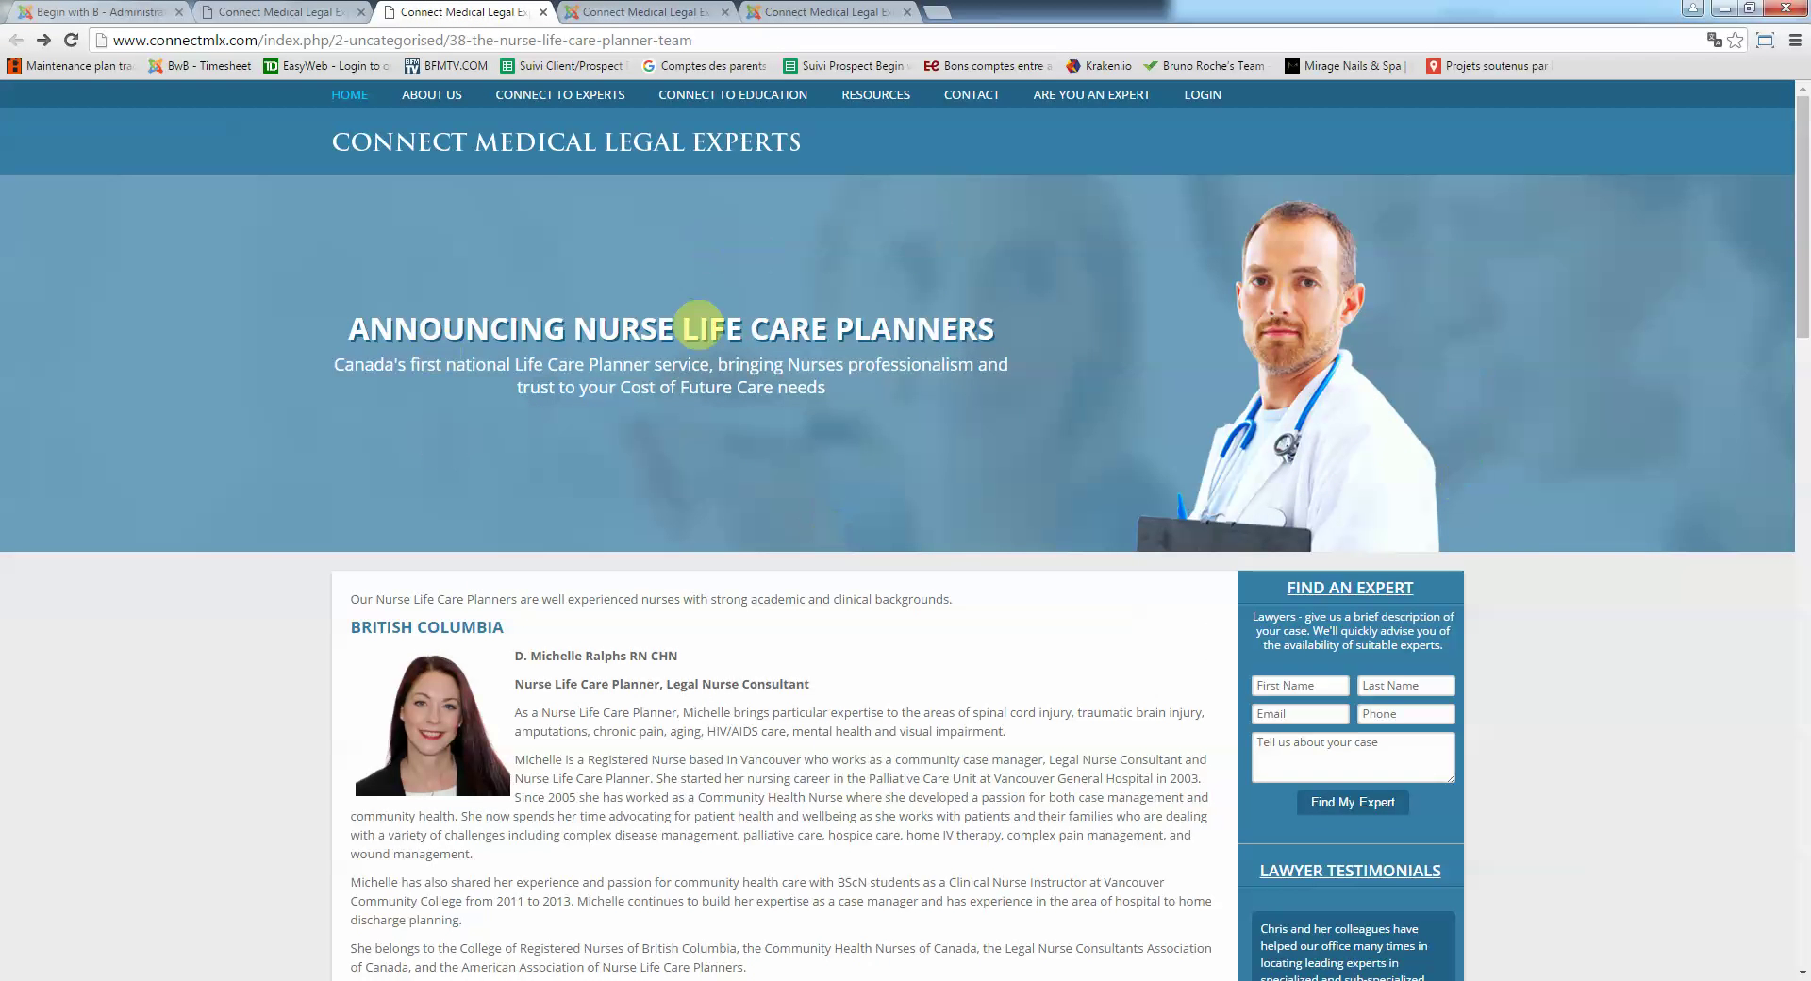
scroll(990, 595, down, 3)
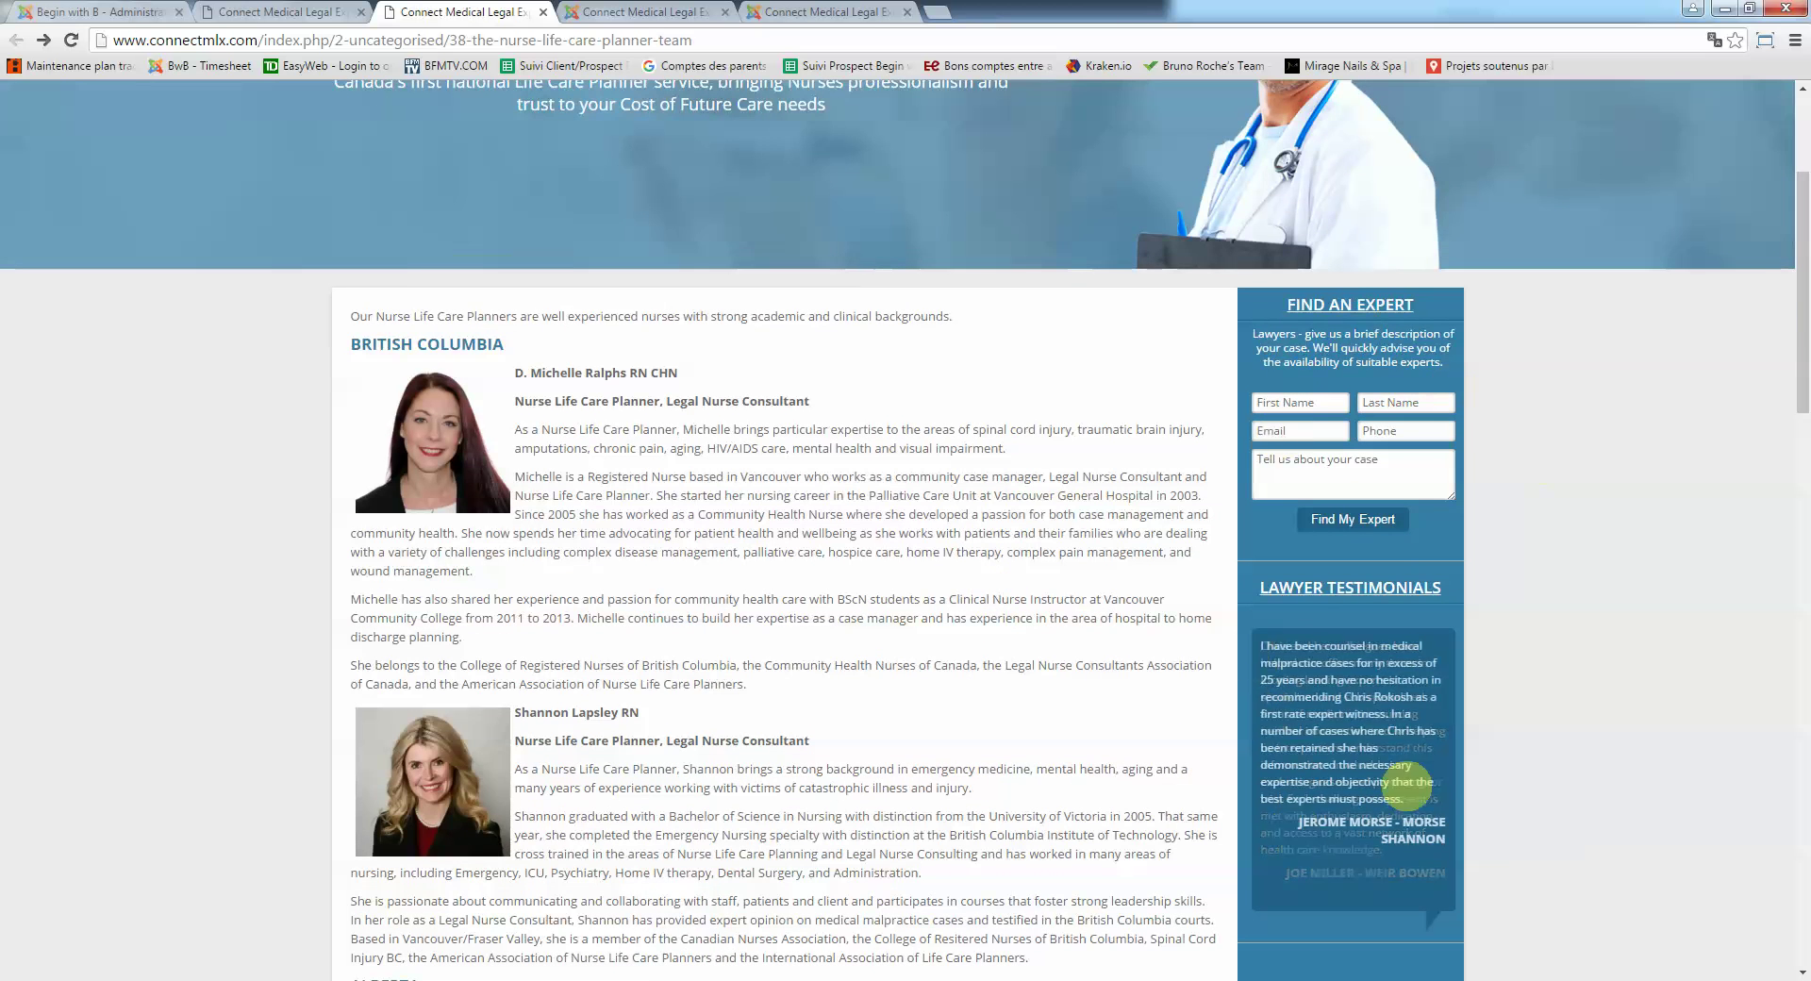
scroll(1037, 452, up, 3)
Check the live Life Care Plans page, then return to the team page.
click(276, 11)
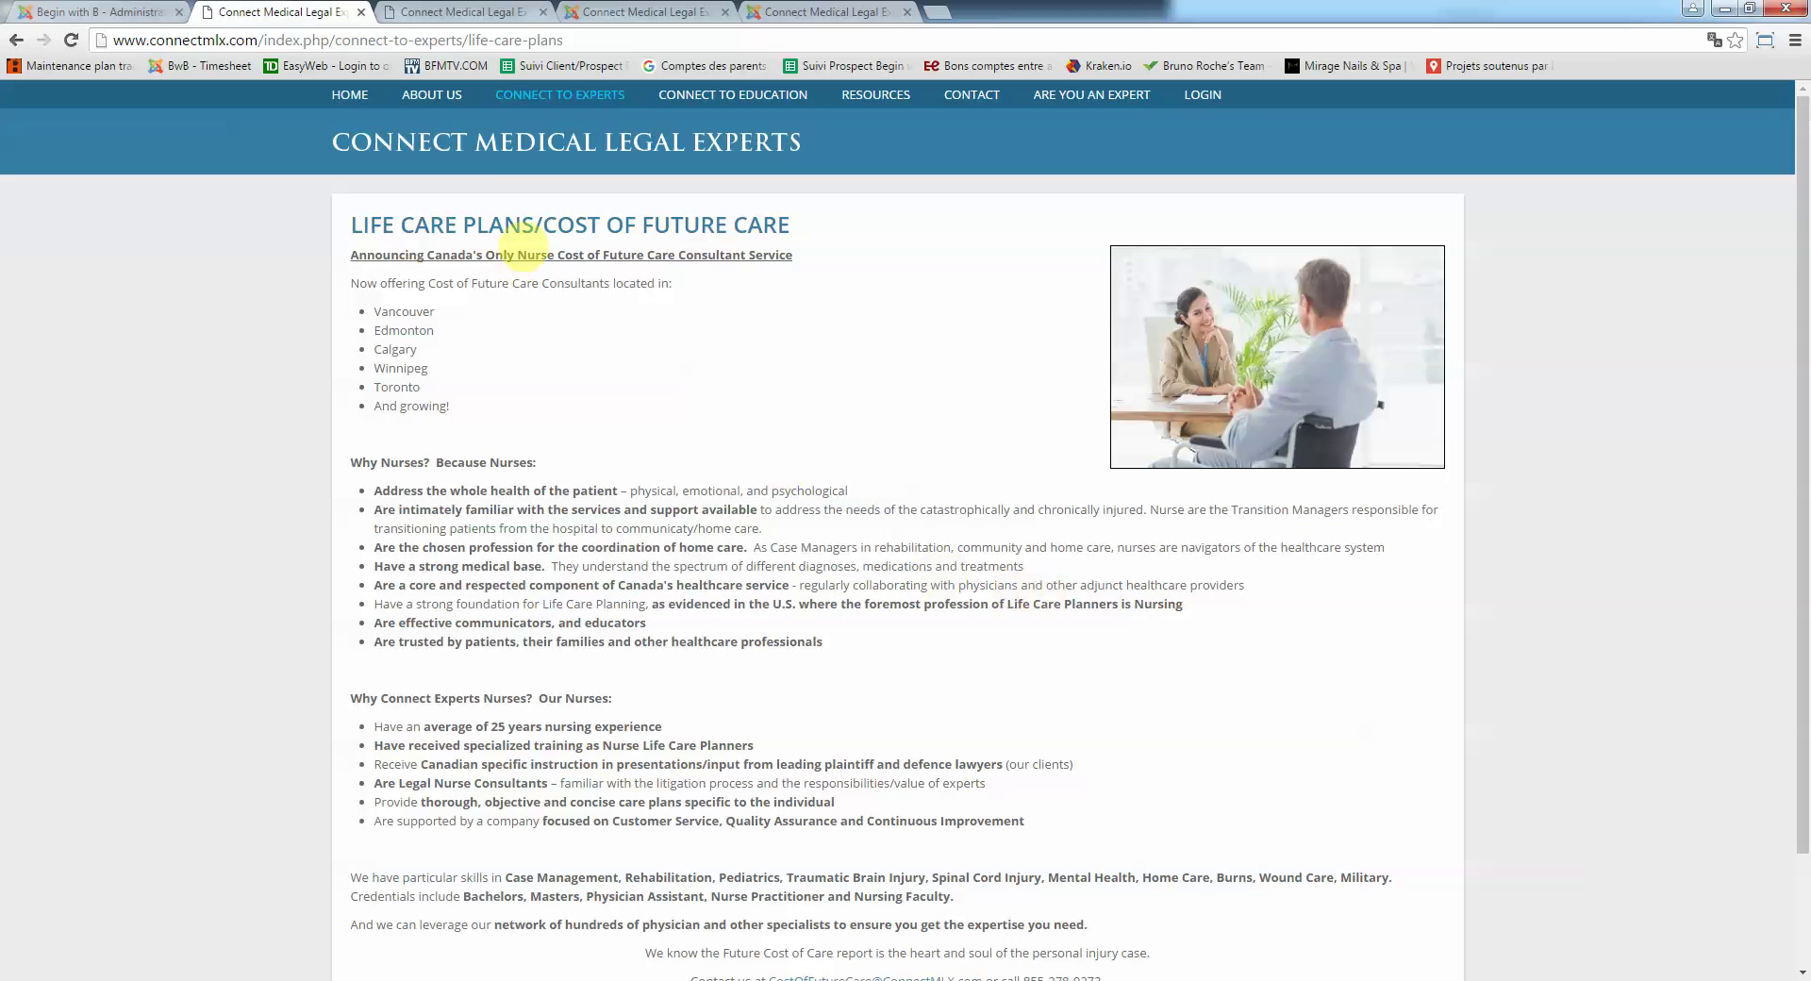
click(527, 101)
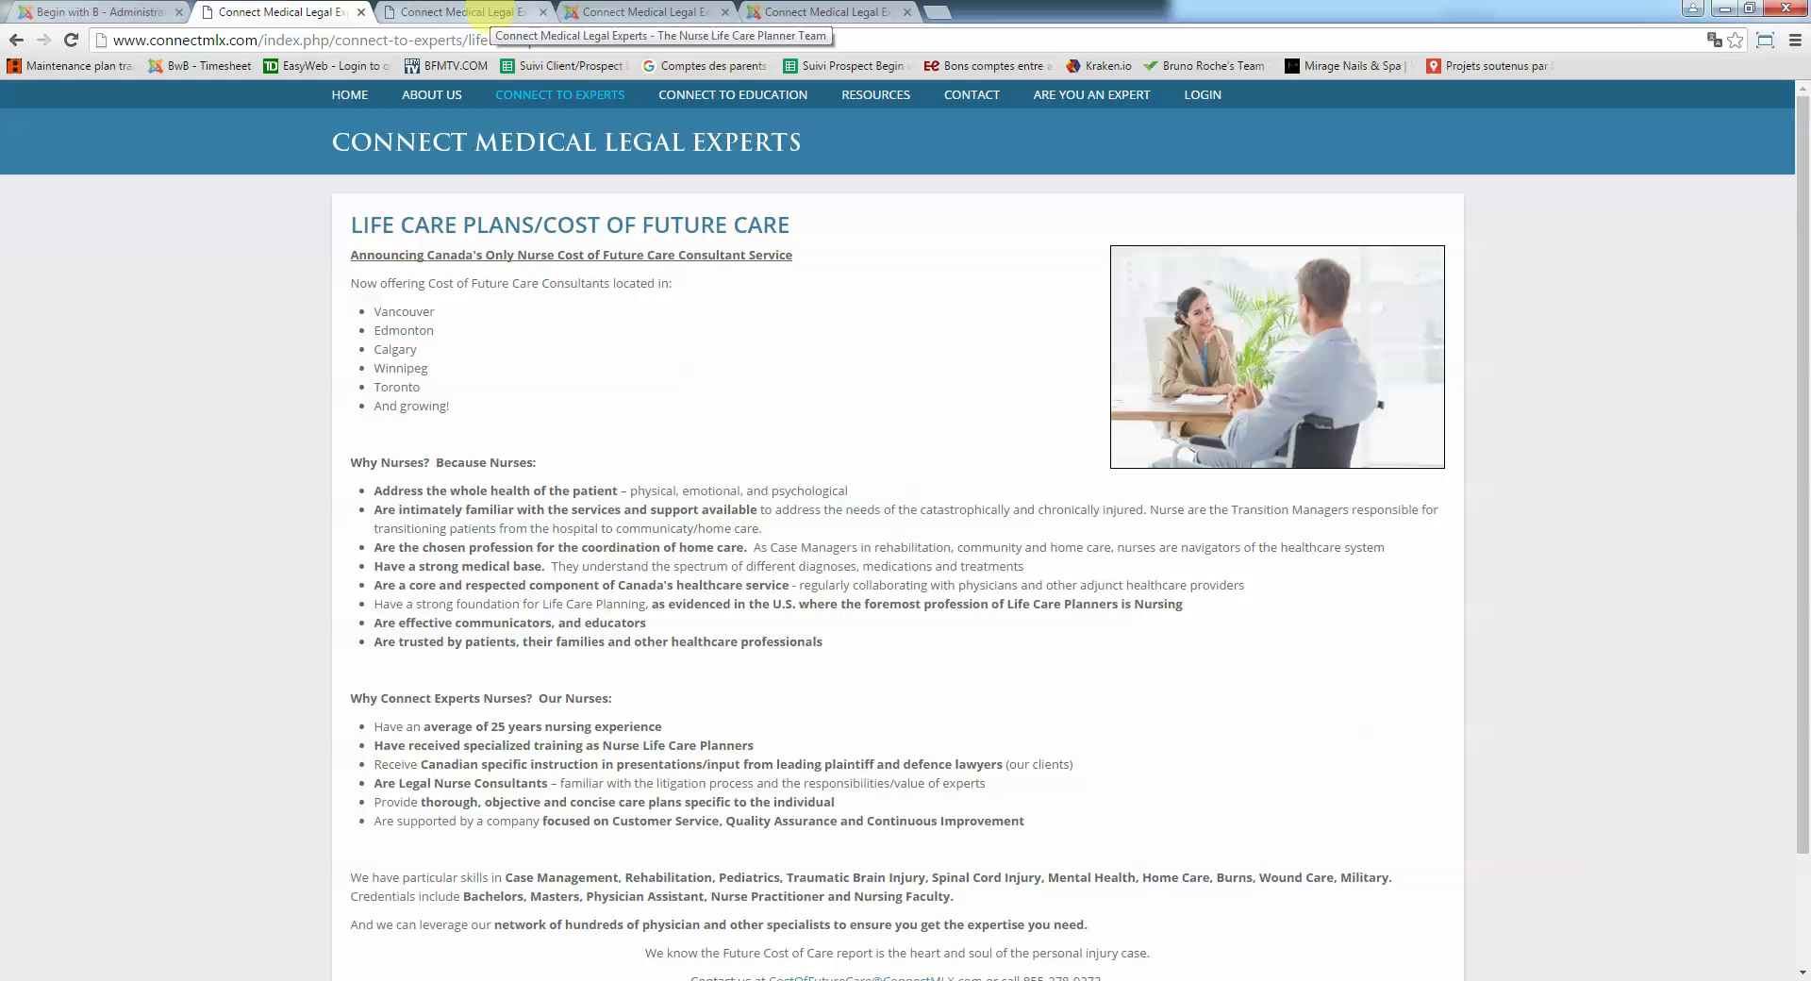
click(461, 11)
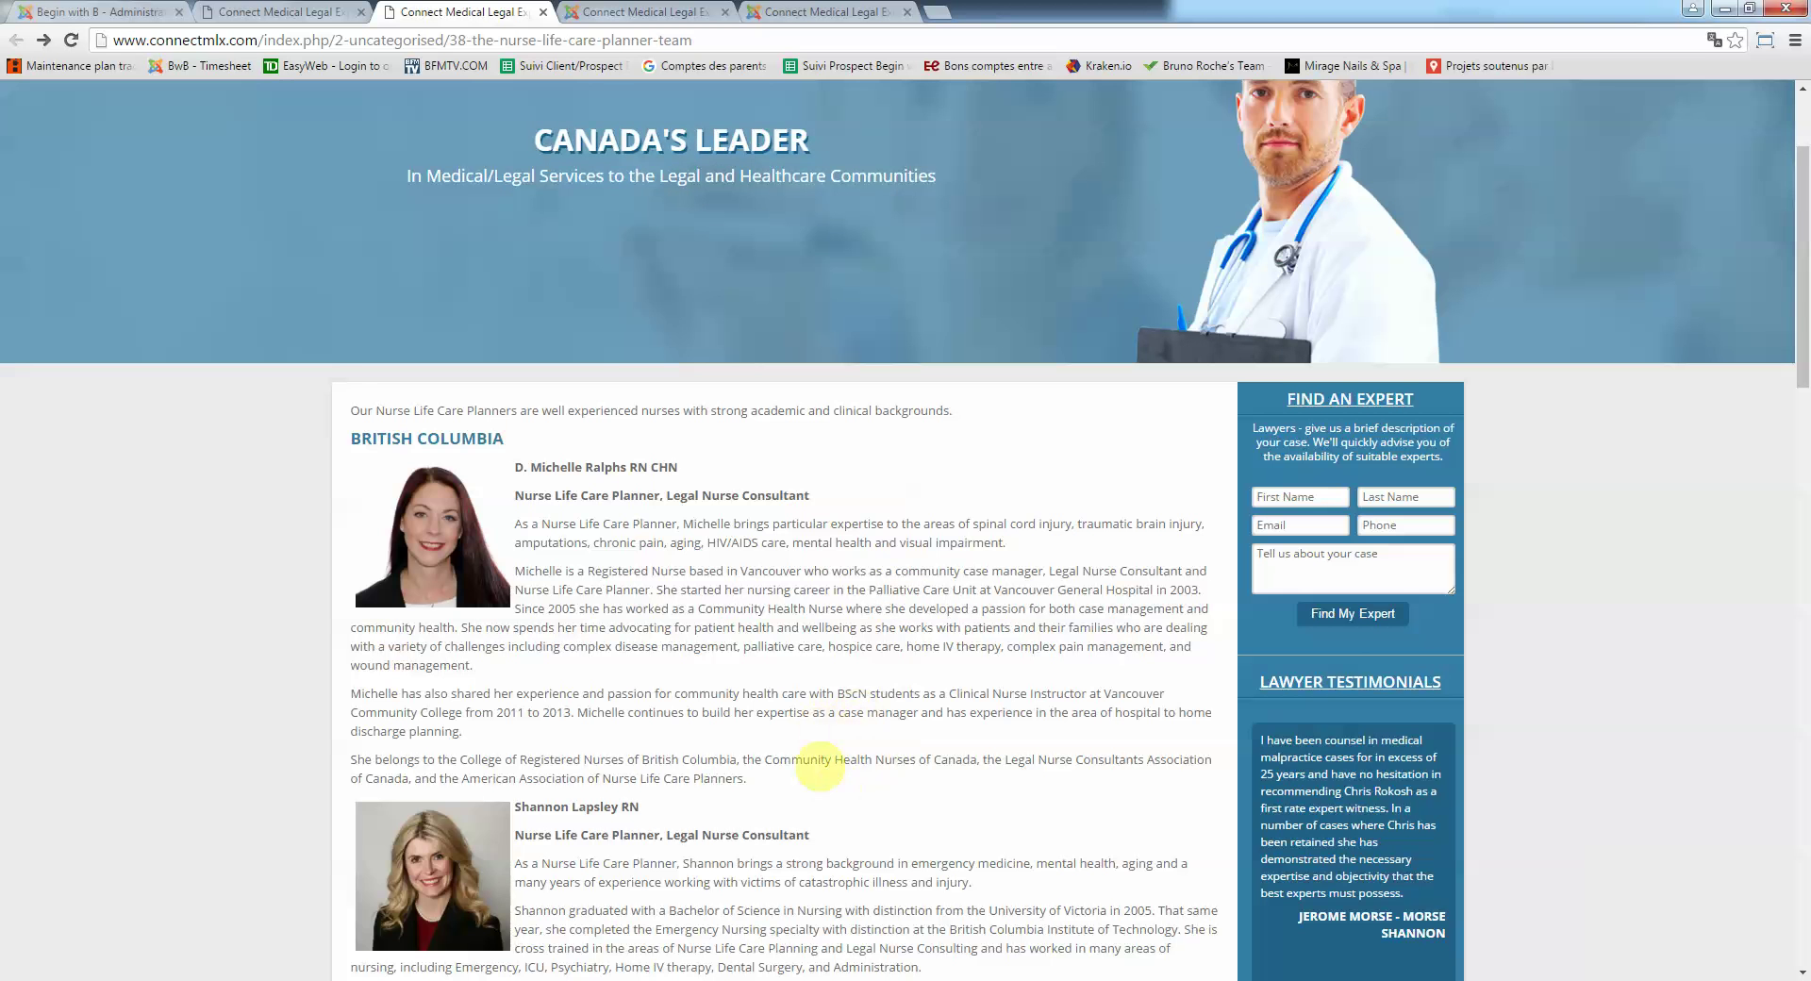
scroll(819, 765, up, 2)
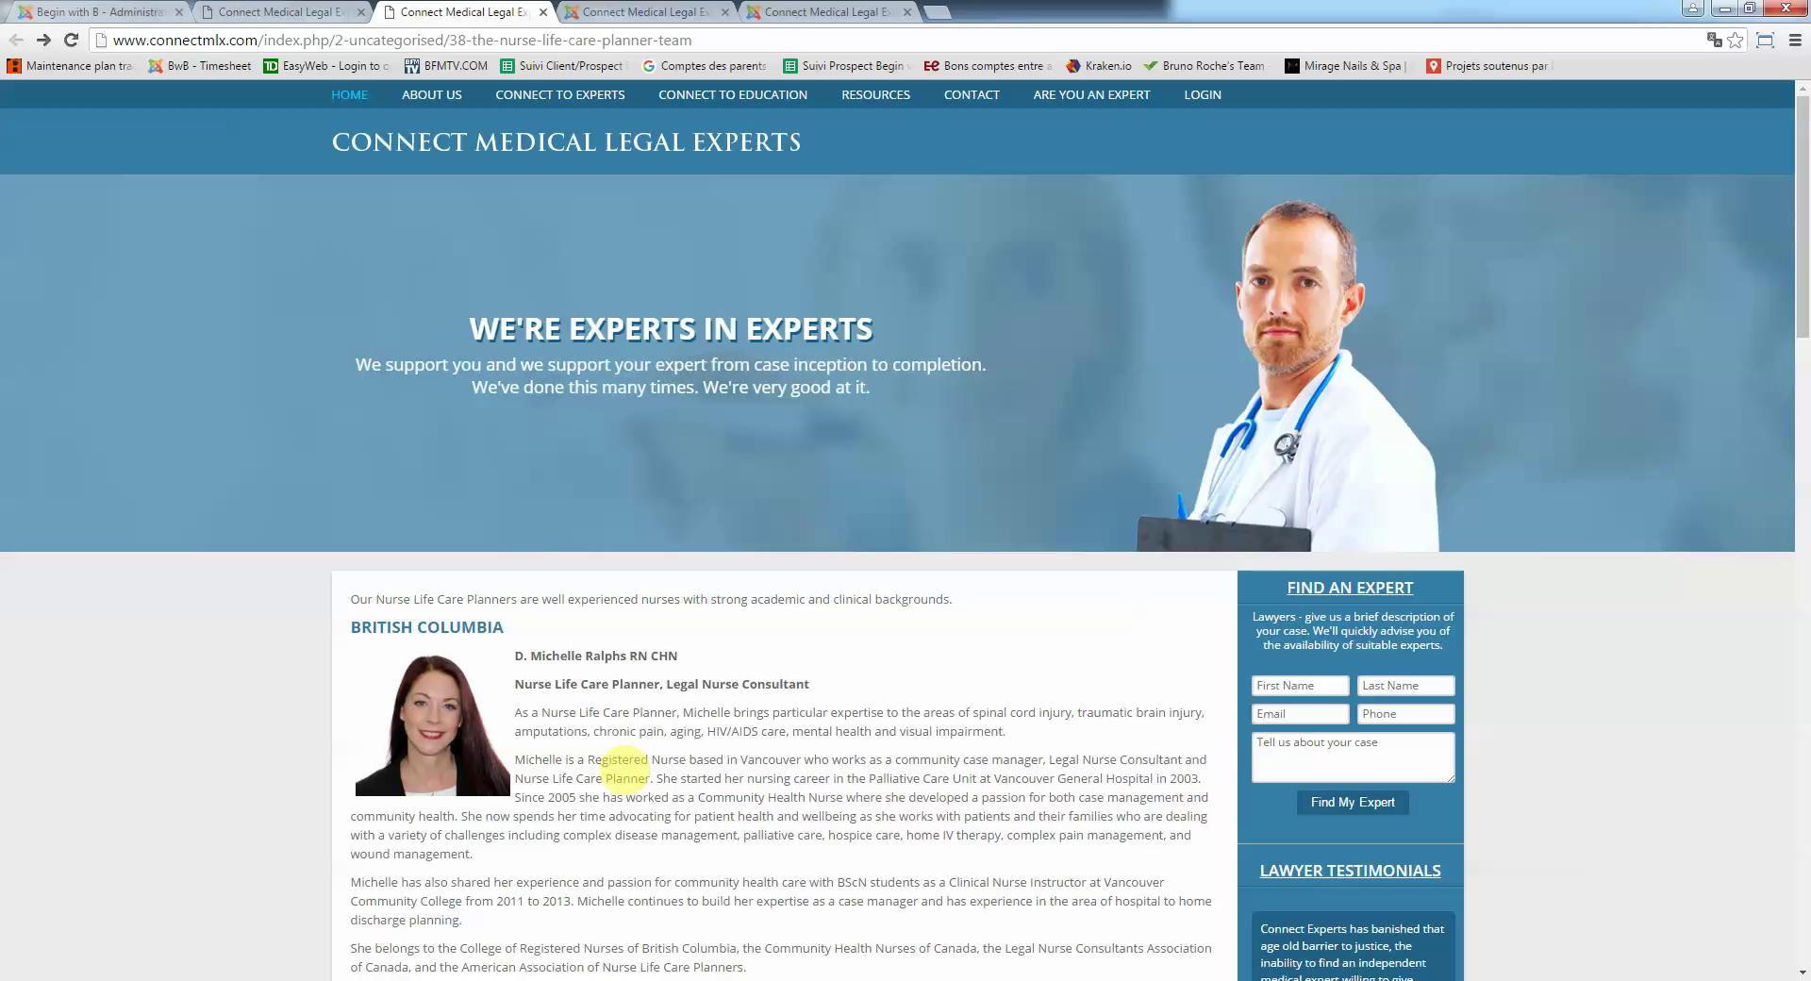
In the admin, start a new menu item in the Hidden Menu.
click(647, 11)
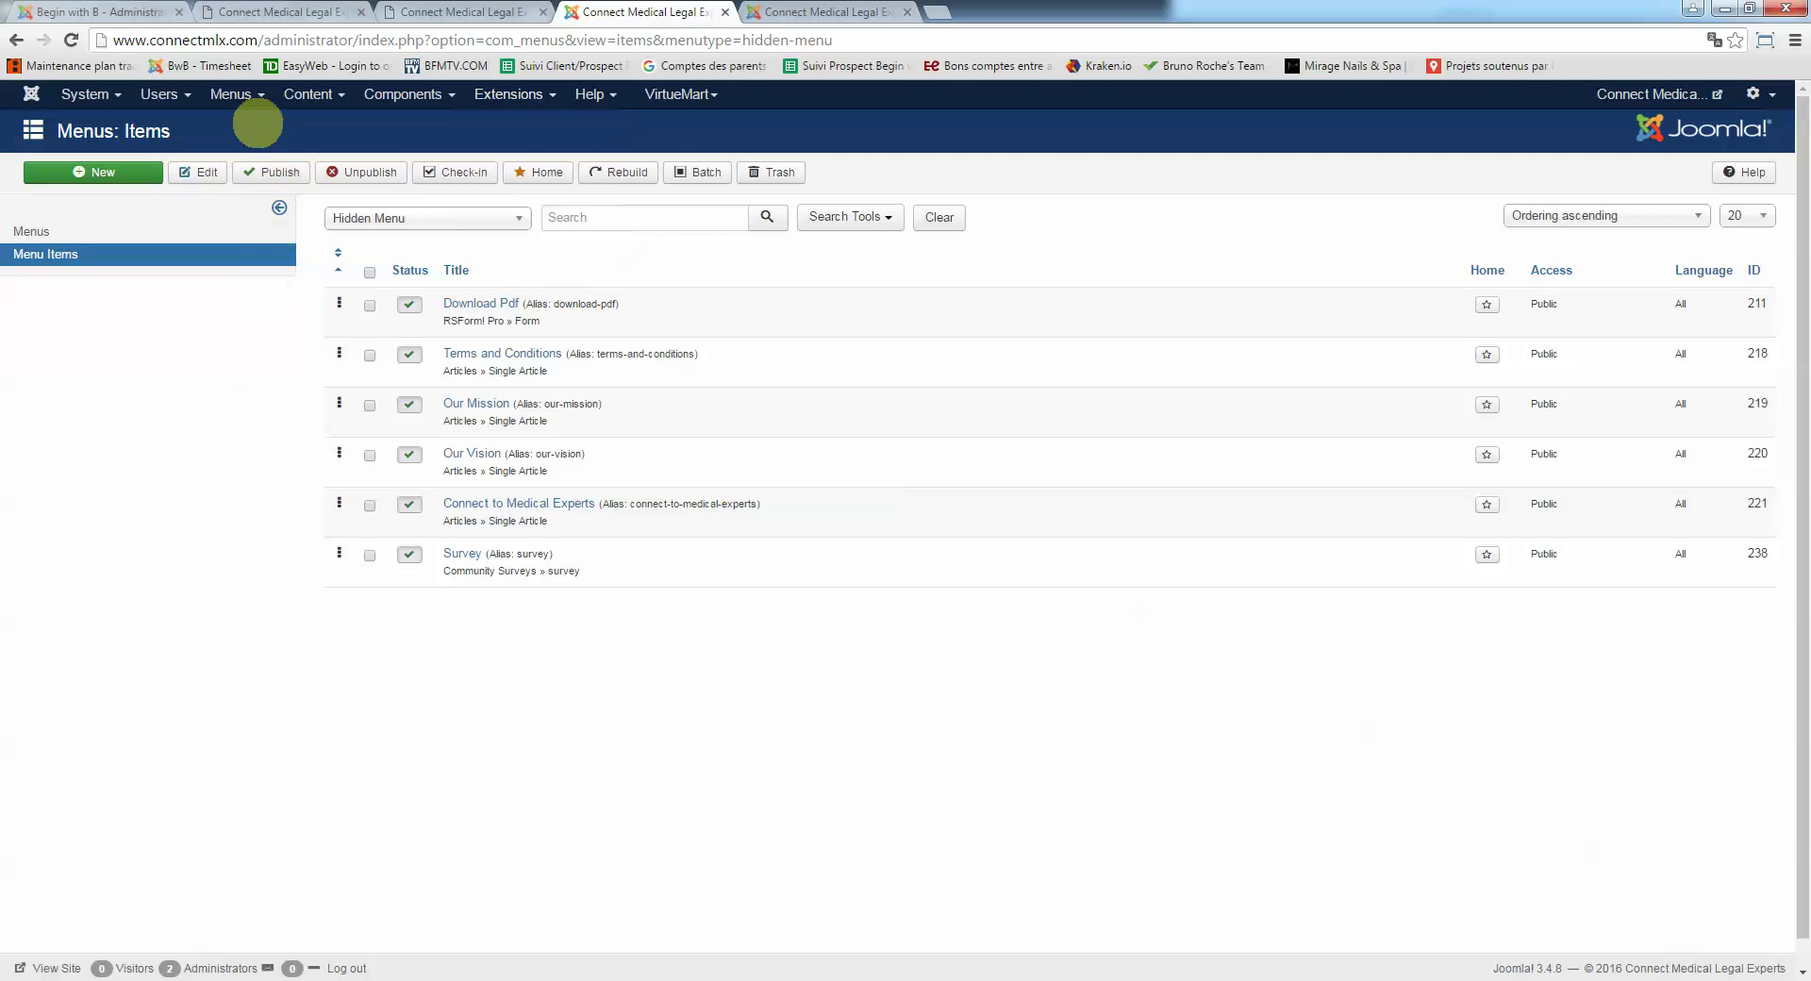
click(247, 98)
mouse_move(256, 167)
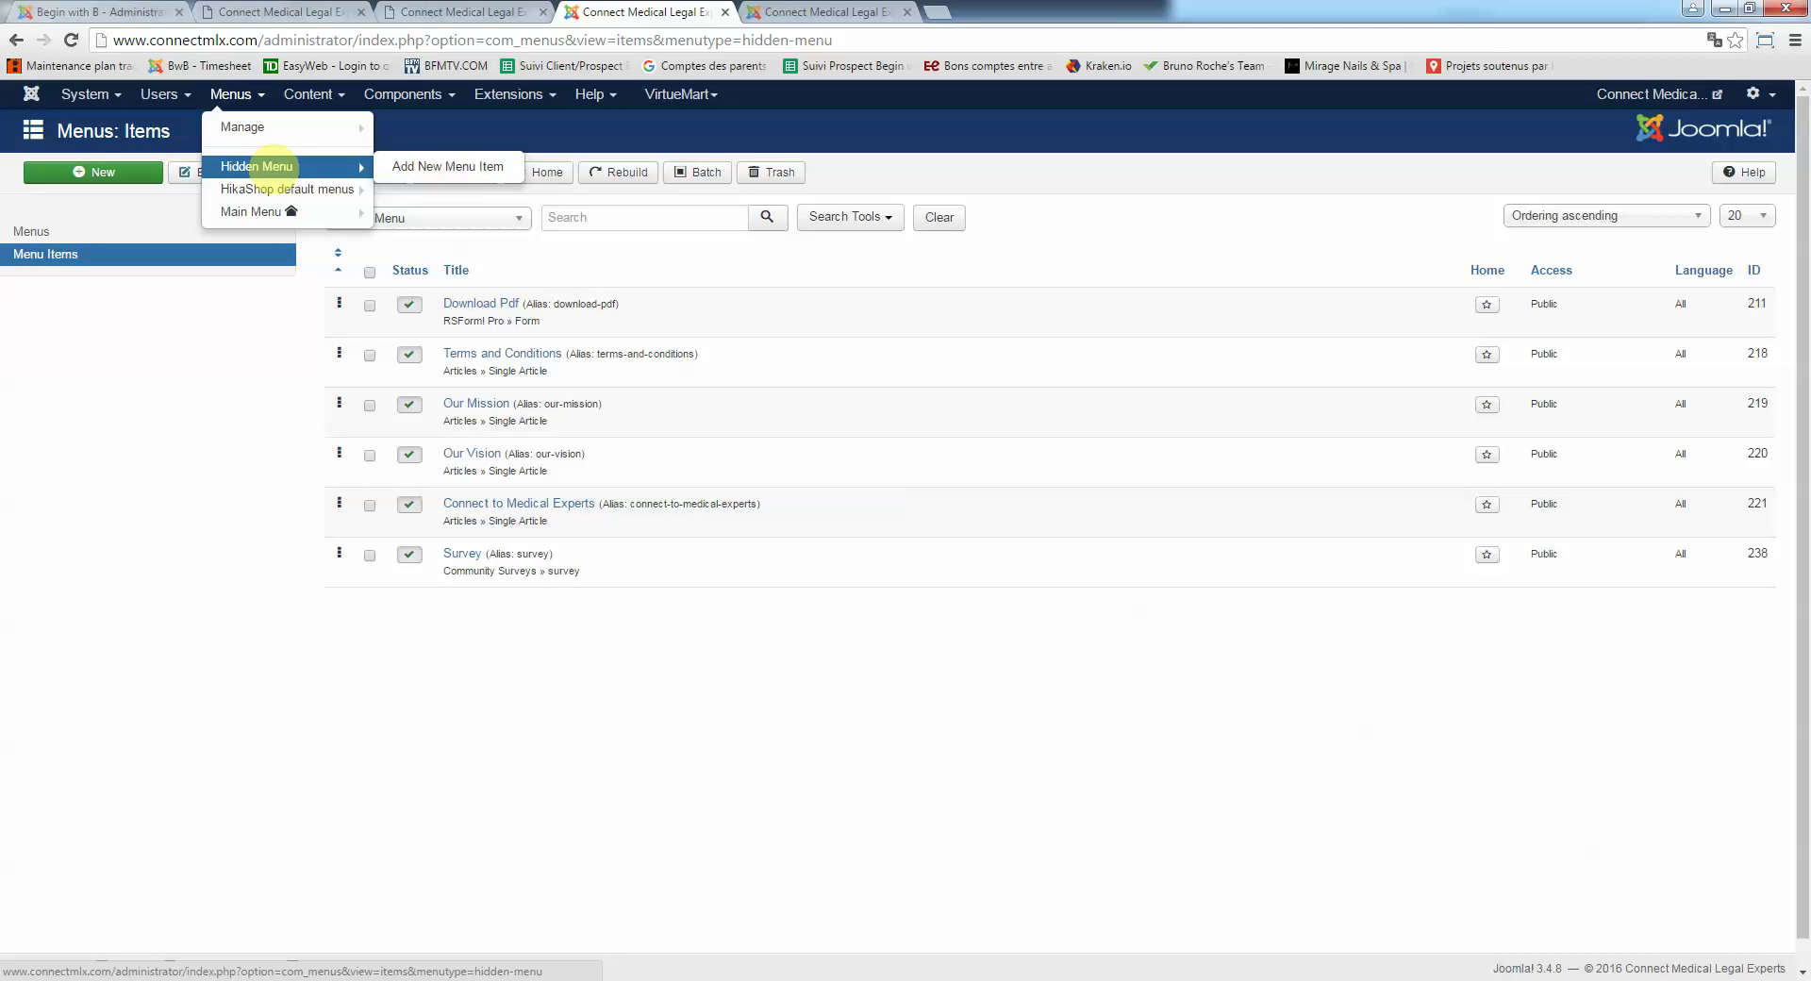
click(274, 166)
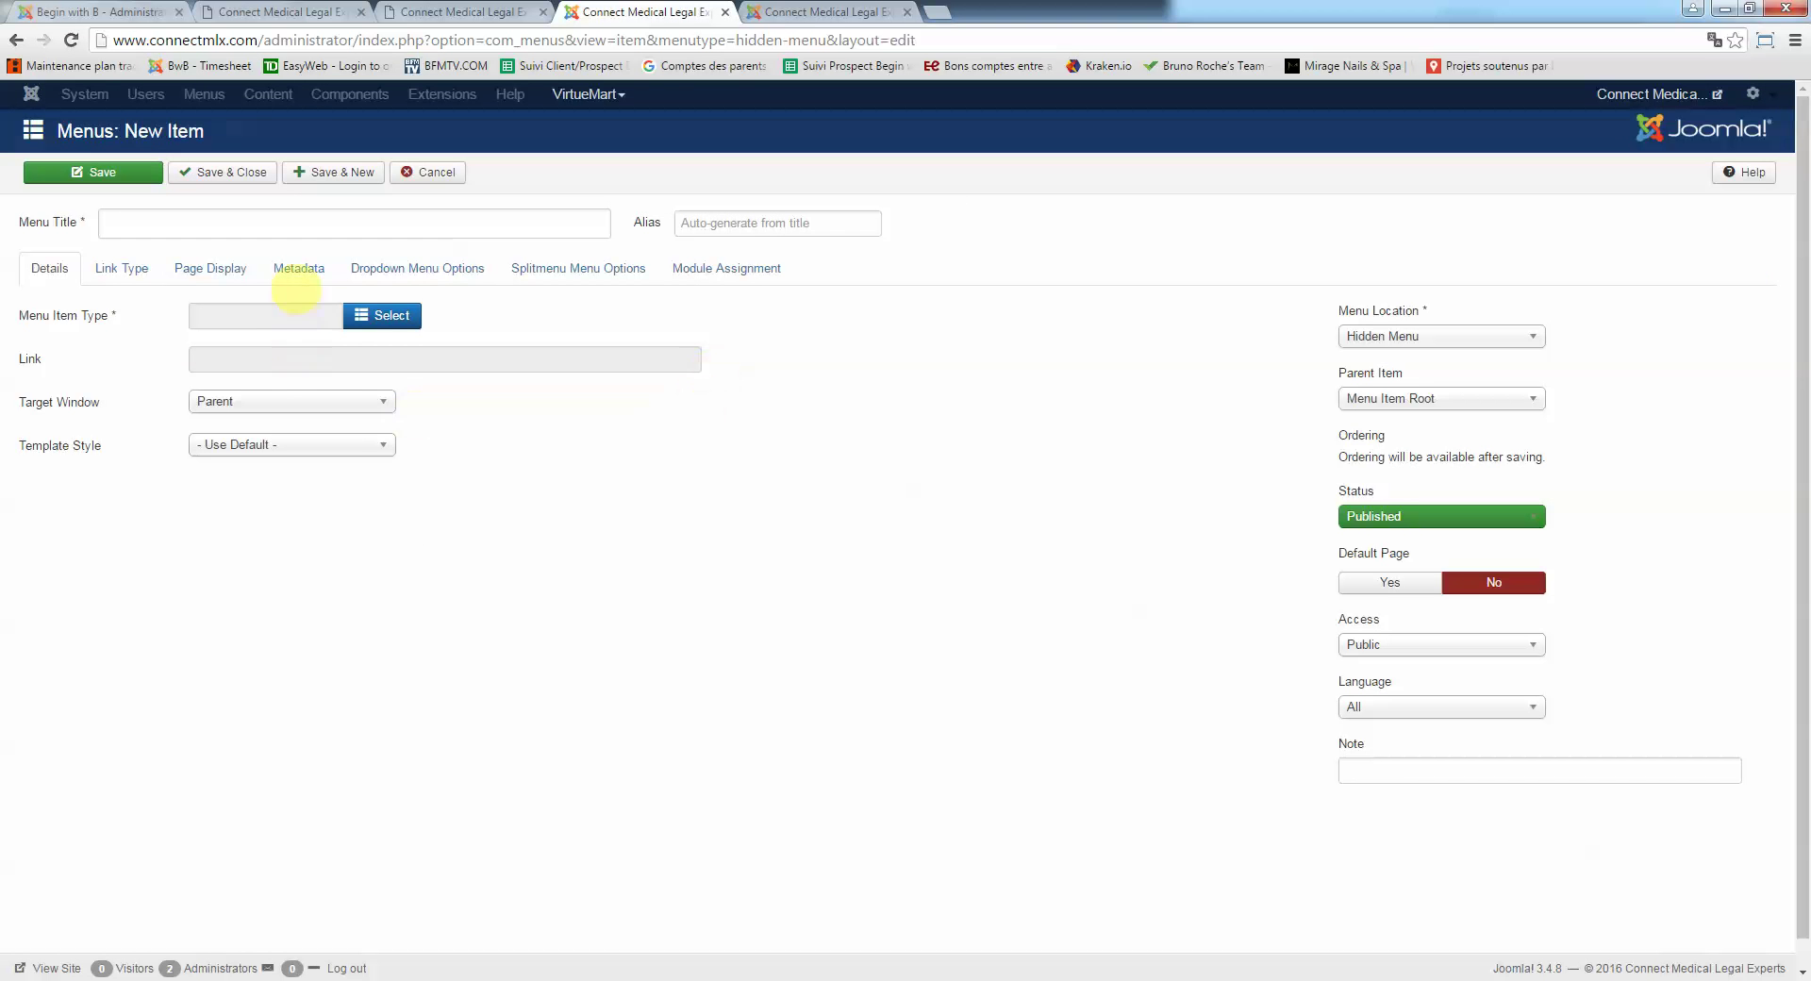
Set the menu item type to Articles > Single Article.
click(384, 315)
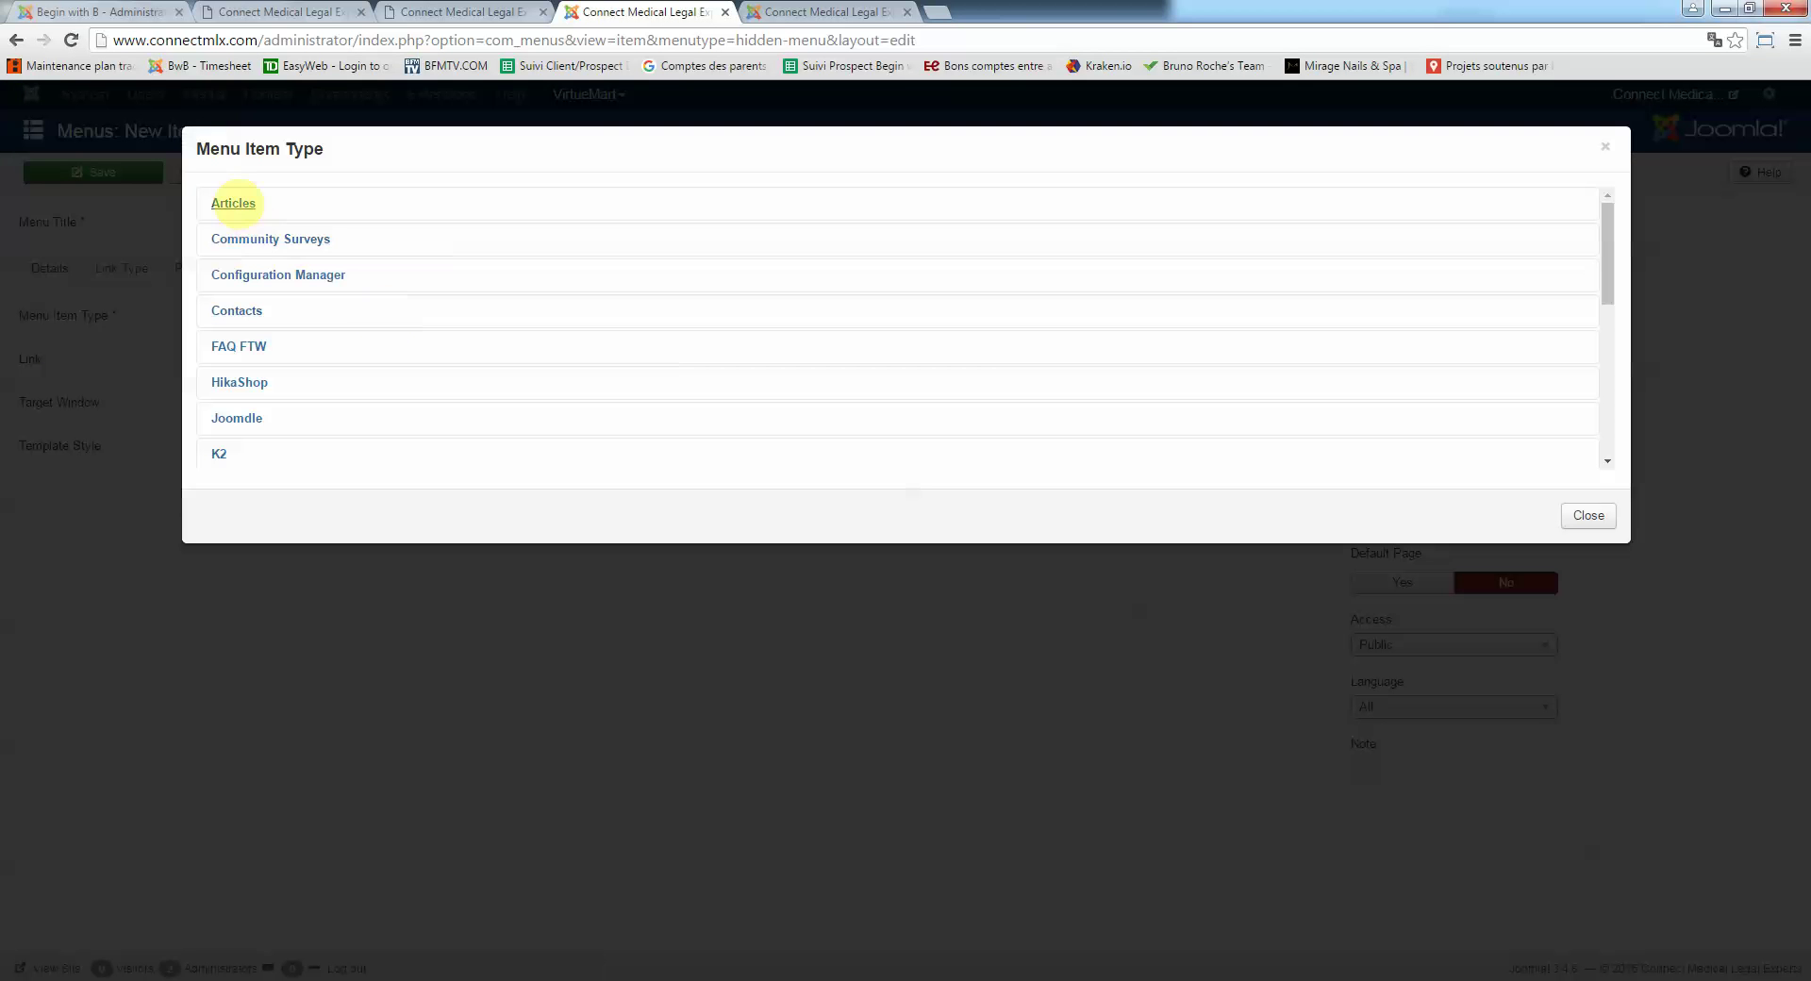
click(232, 198)
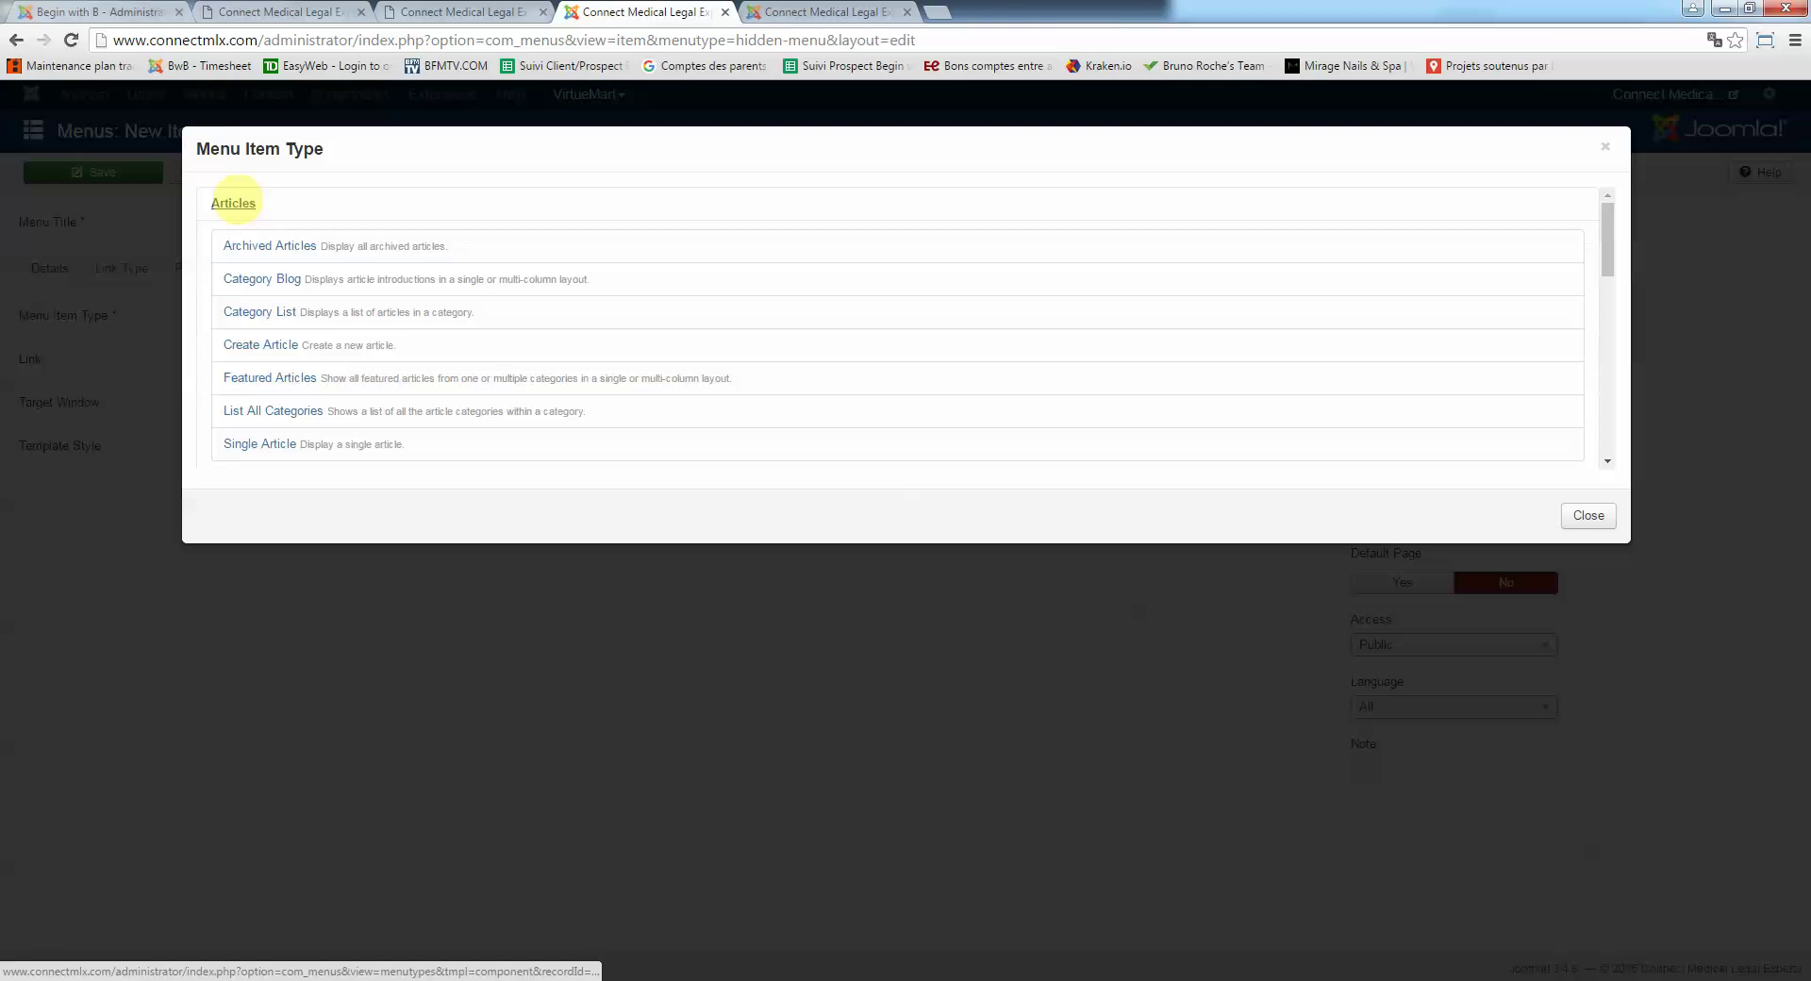
scroll(409, 223, down, 2)
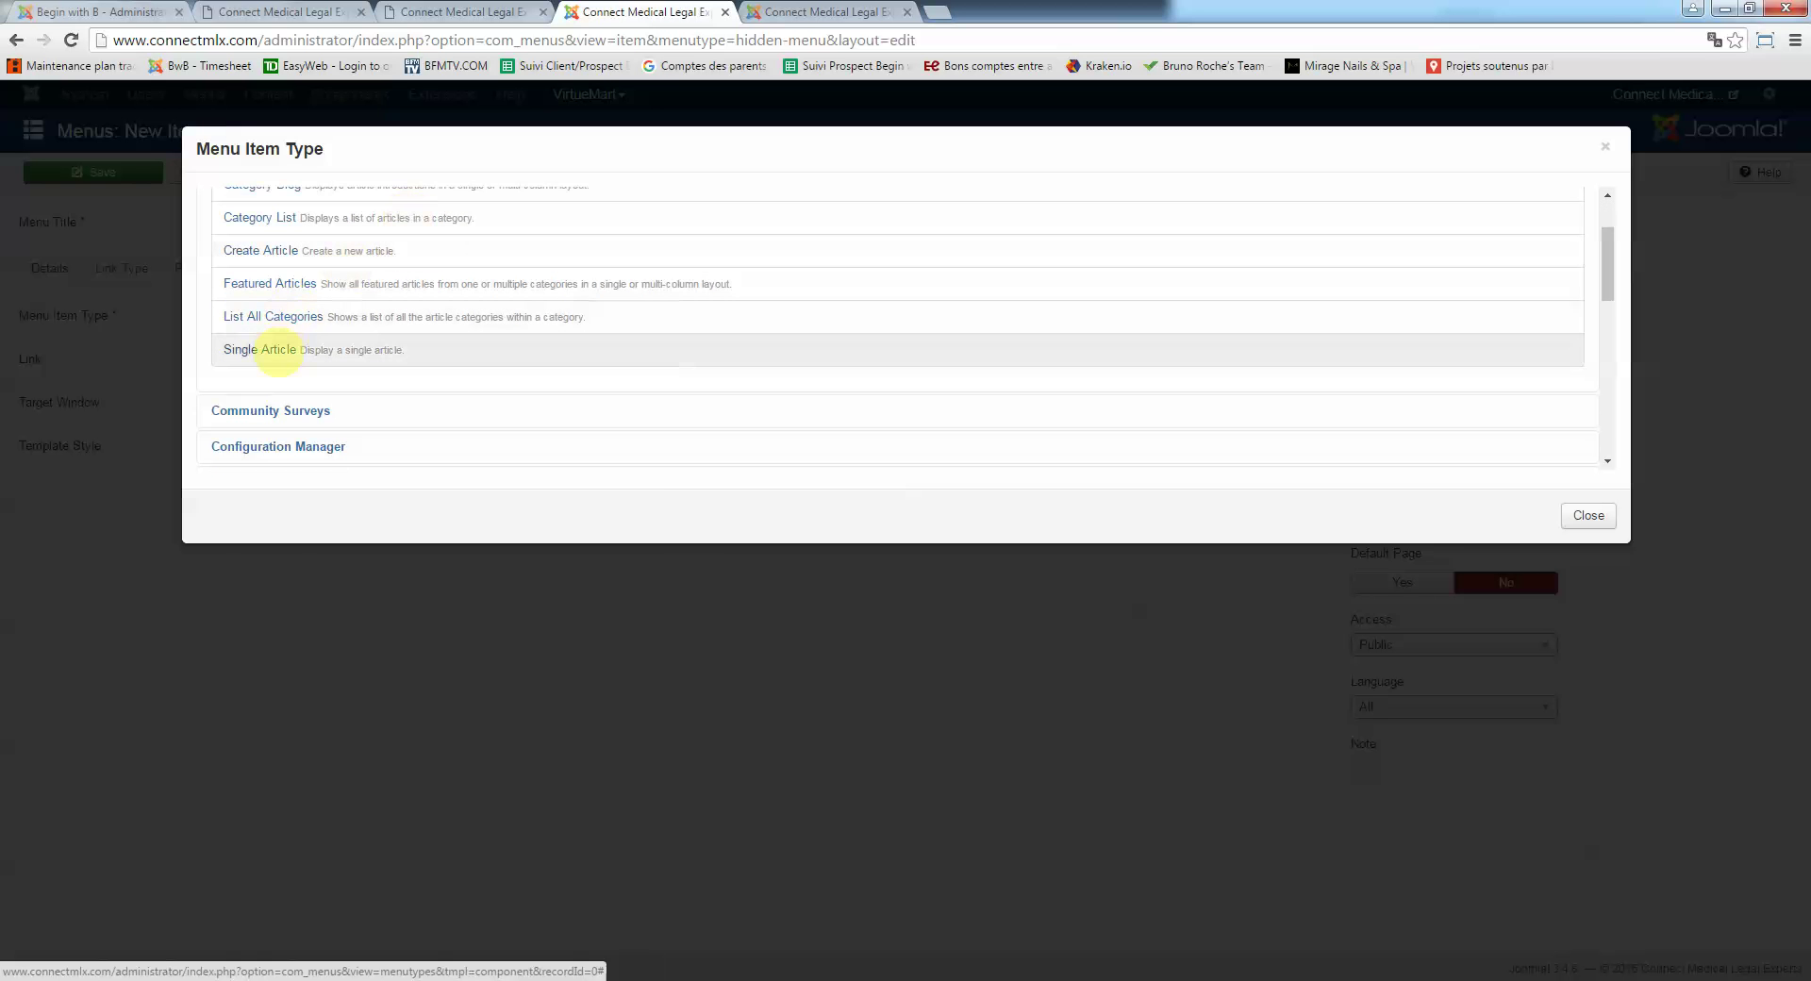
click(274, 352)
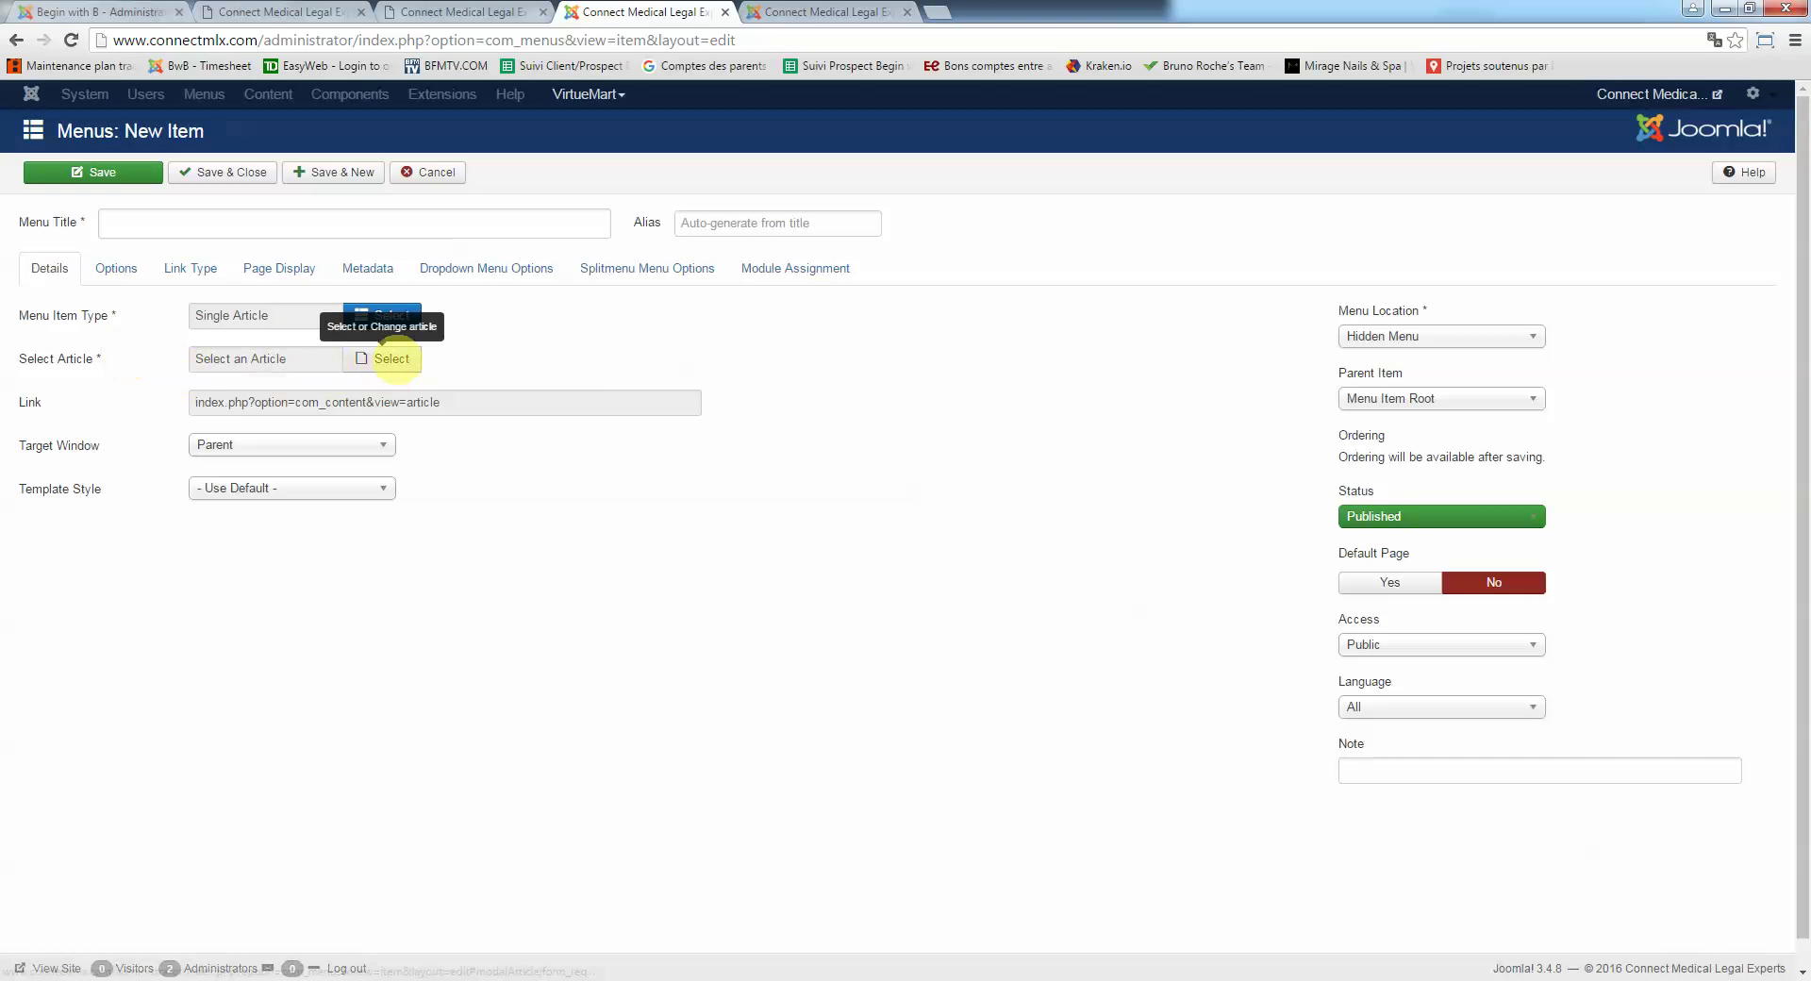
Link the item to The Nurse Life Care Planner Team article.
click(392, 357)
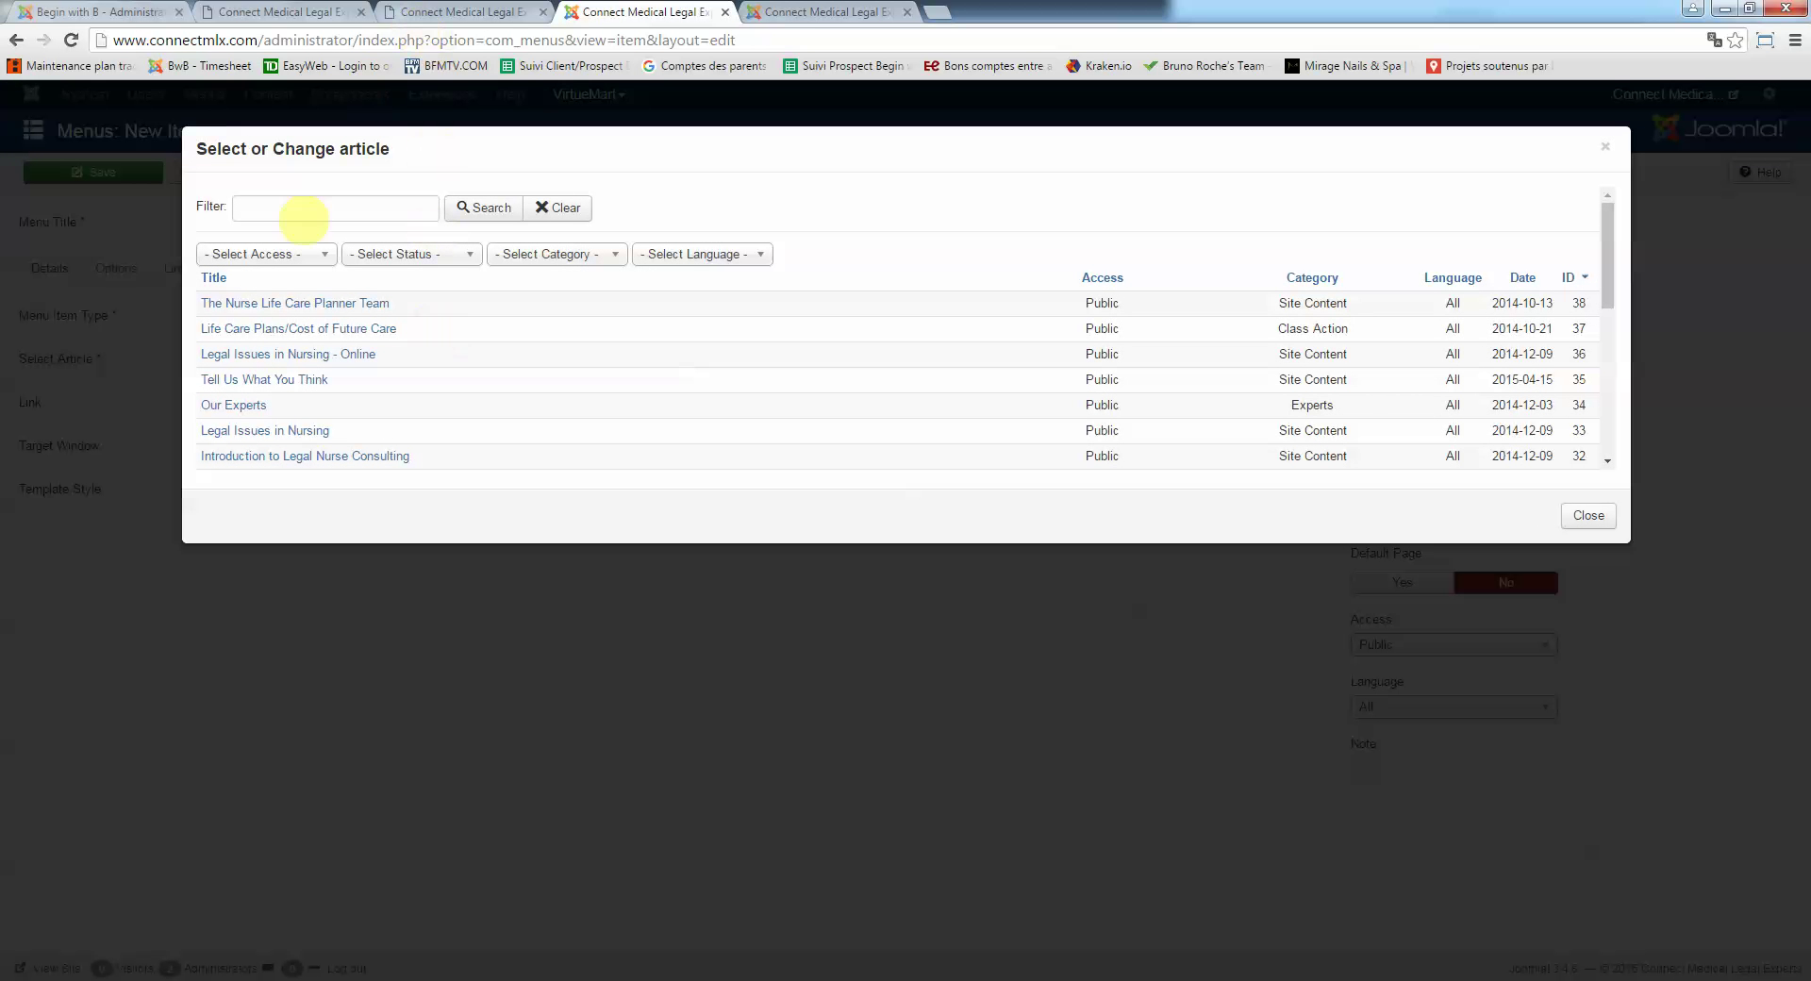
click(269, 12)
click(443, 12)
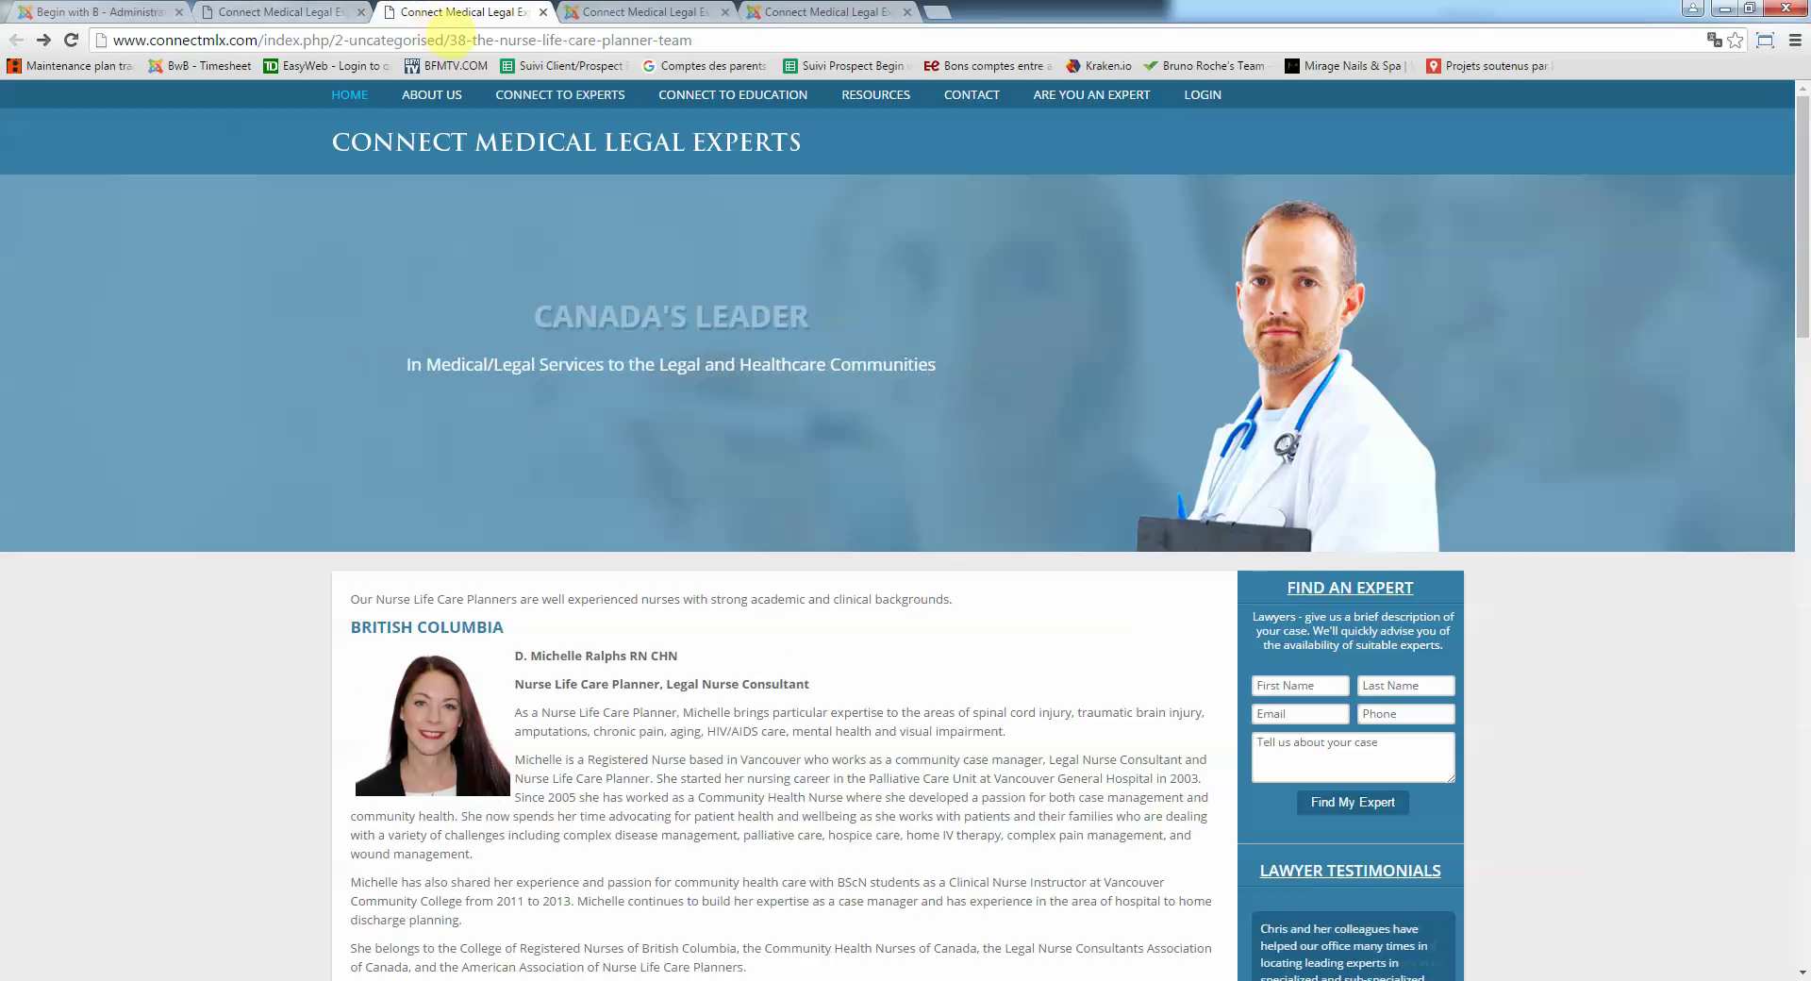
click(628, 11)
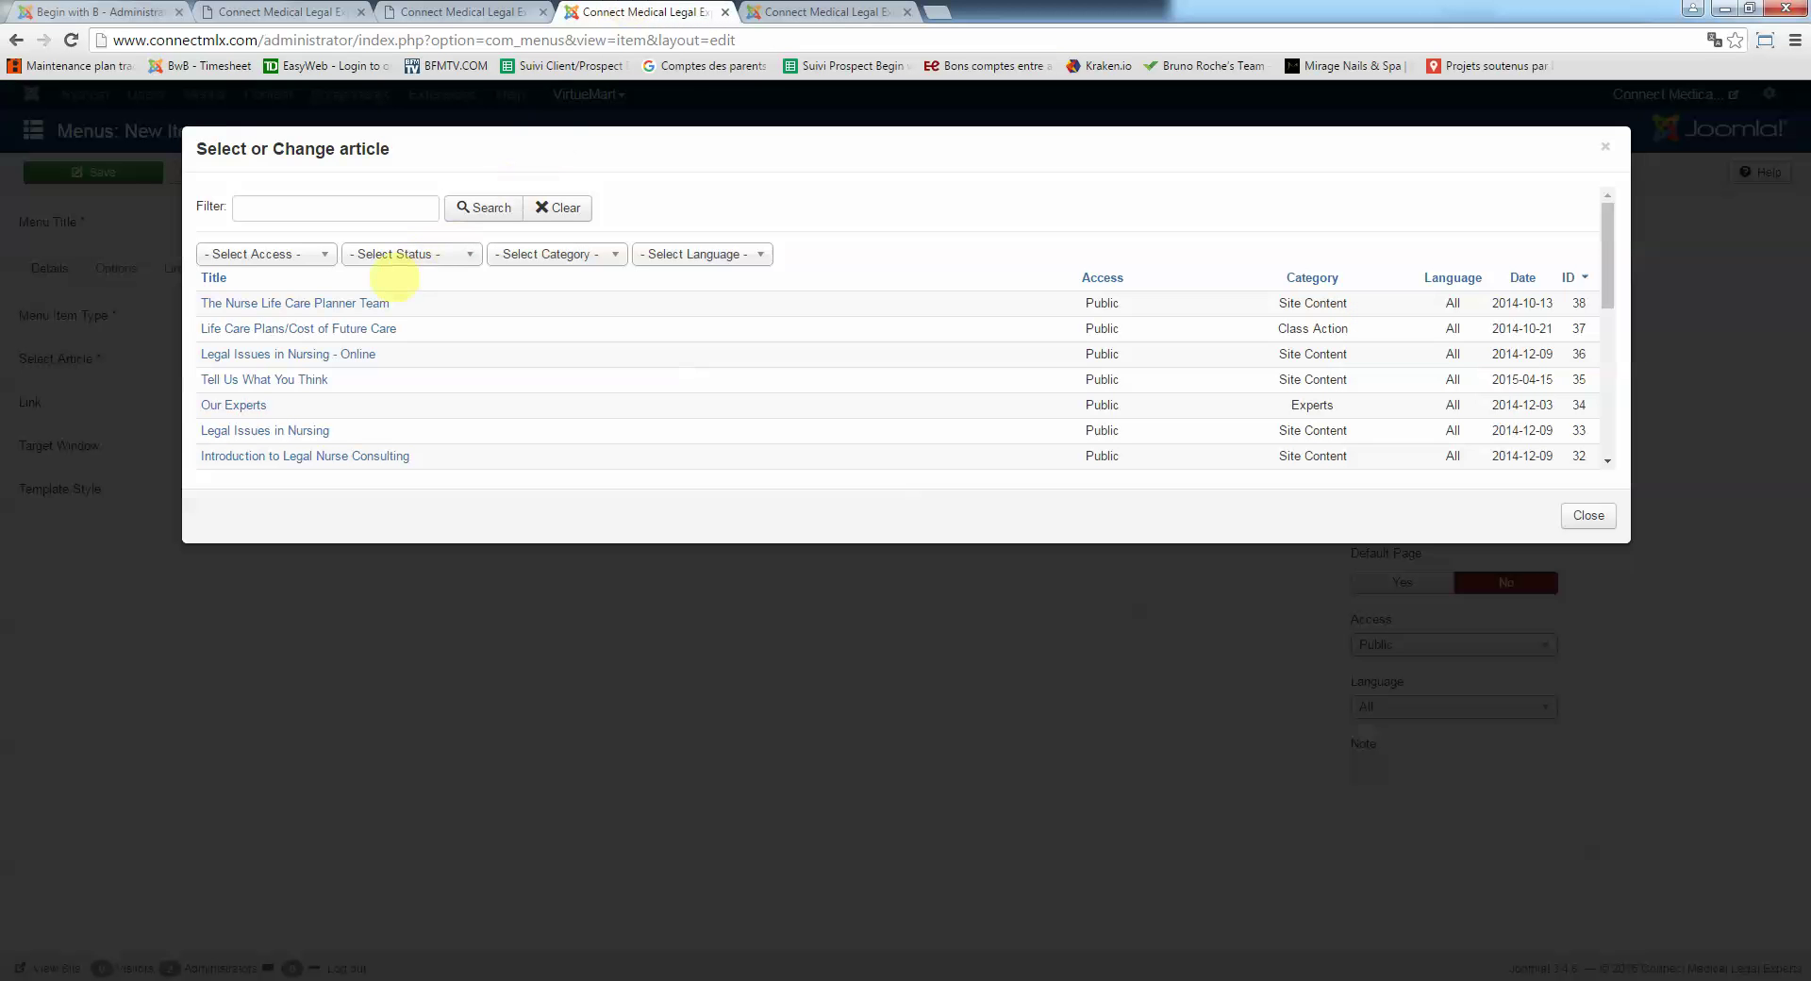
click(319, 303)
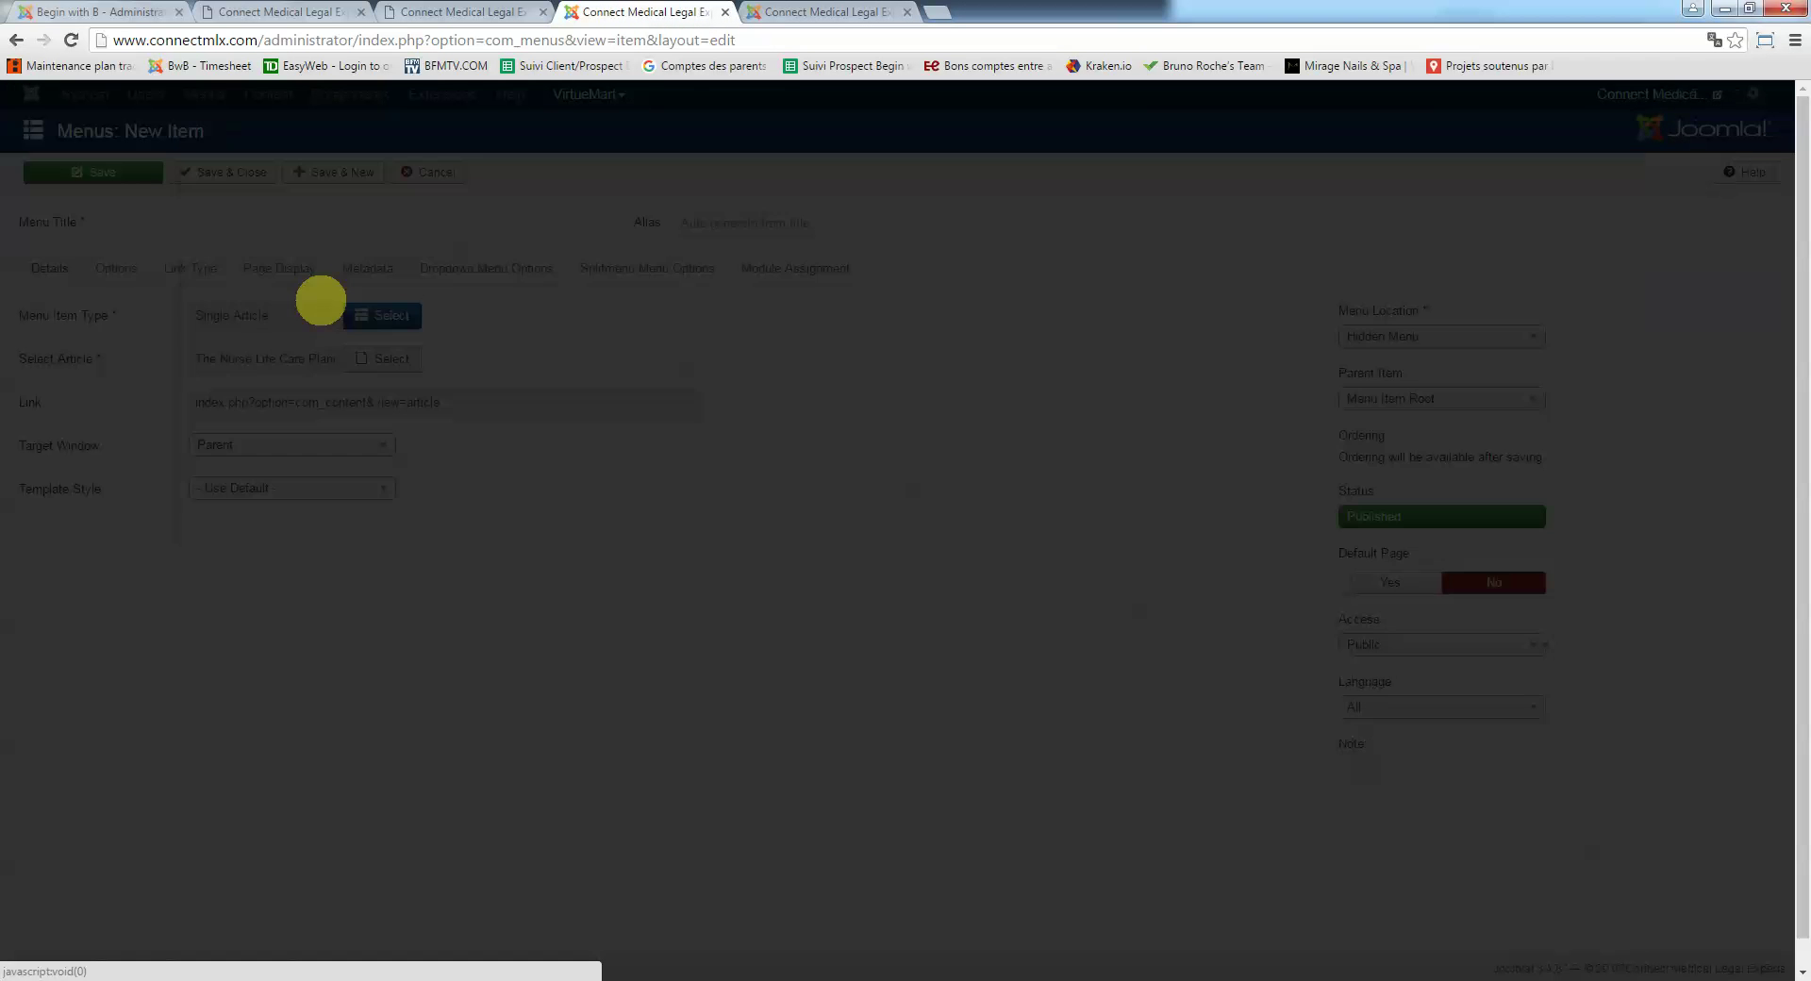
Title the Hidden Menu item 'The nurse life care planner team' and save it.
click(221, 222)
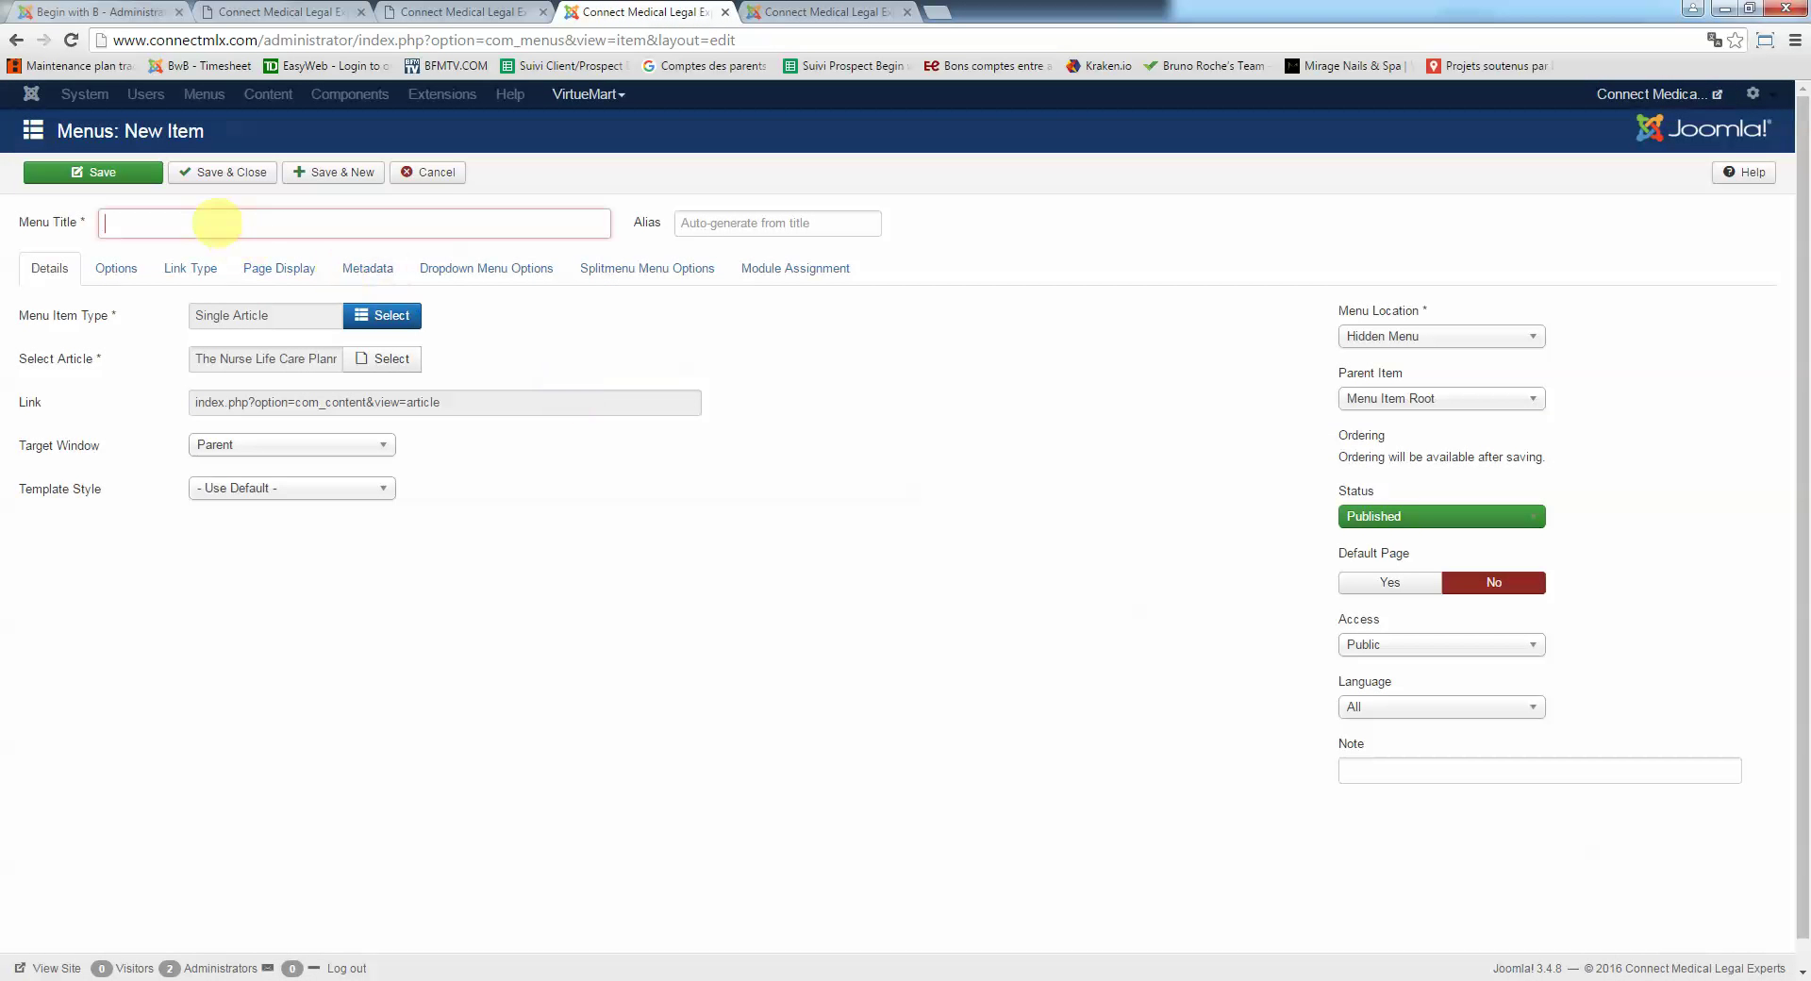
click(386, 12)
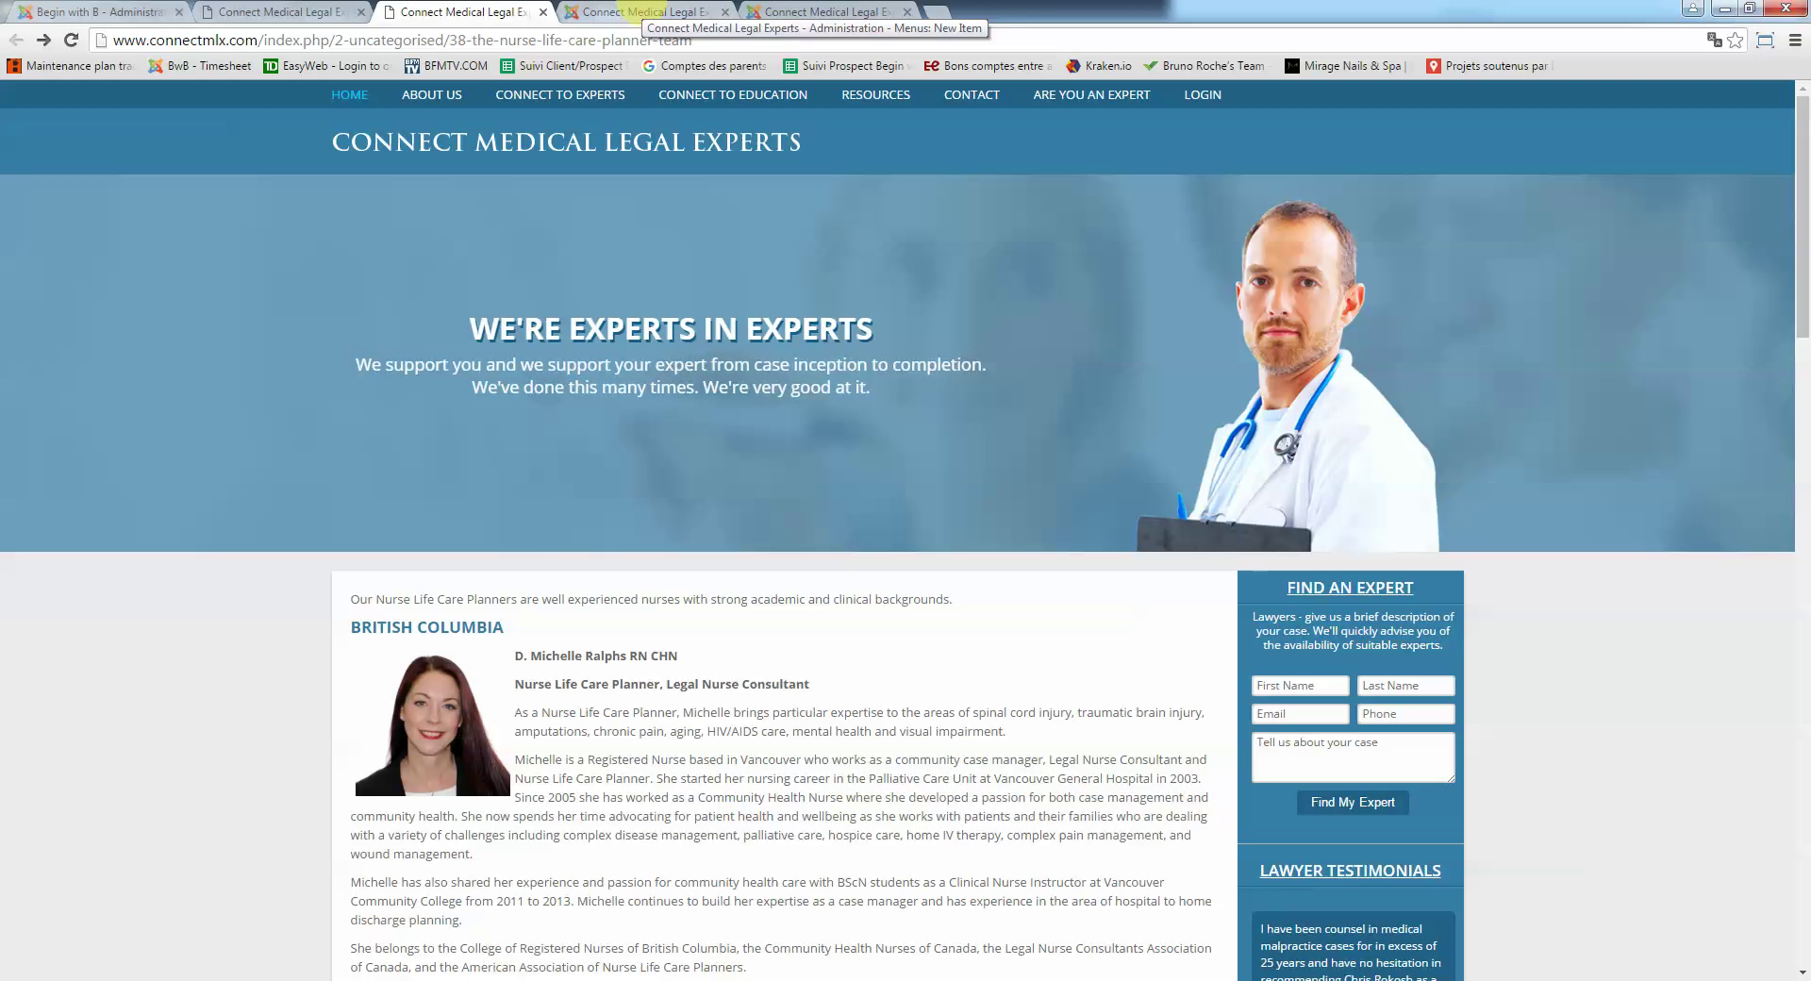
click(630, 12)
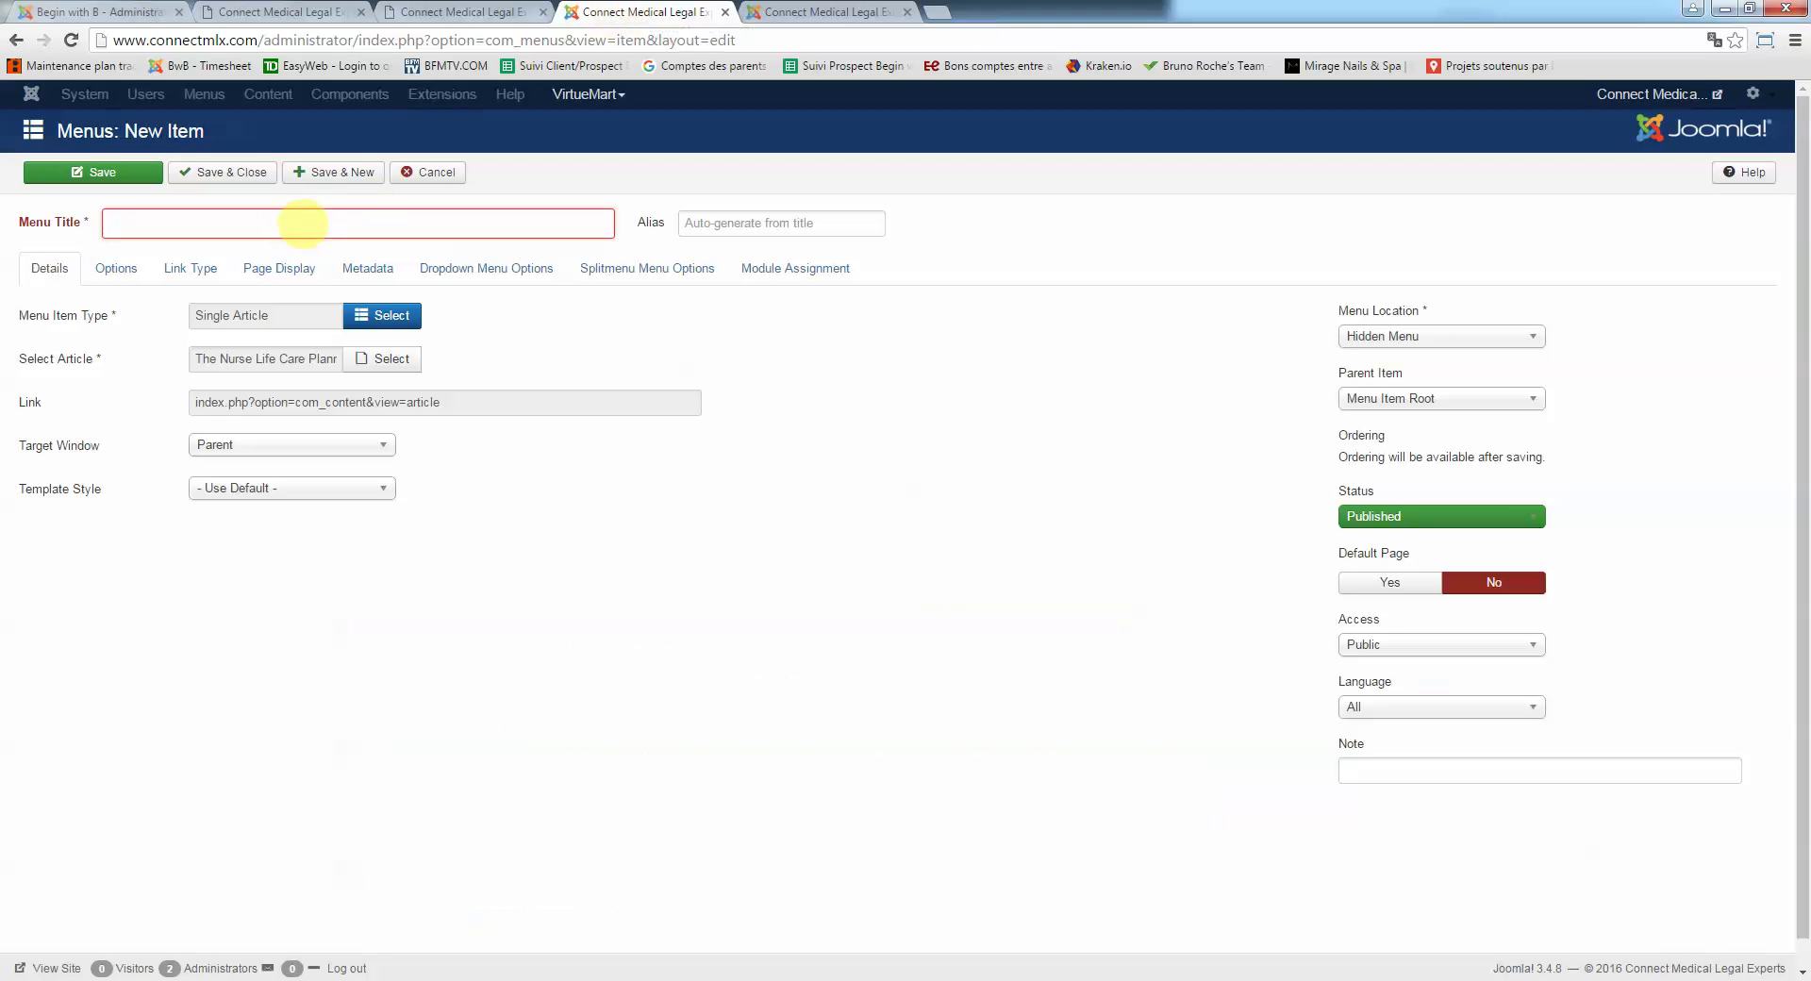
click(302, 224)
text(The nurse life care planner team)
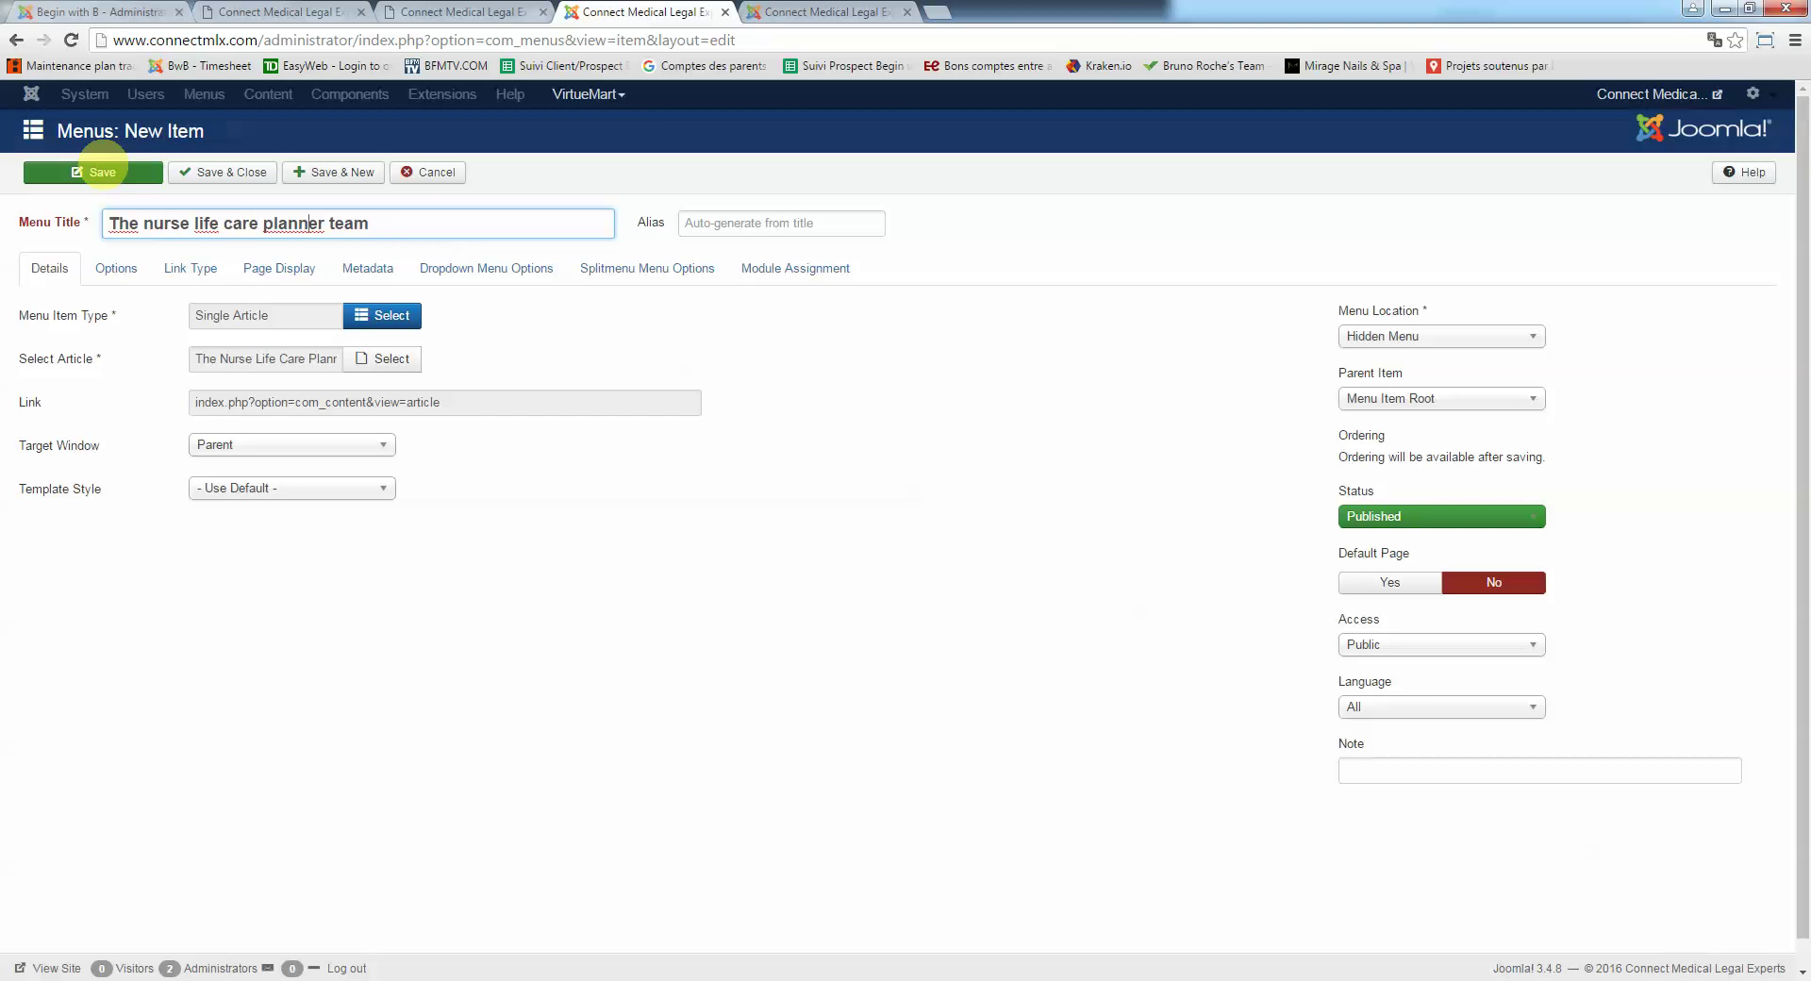
click(102, 172)
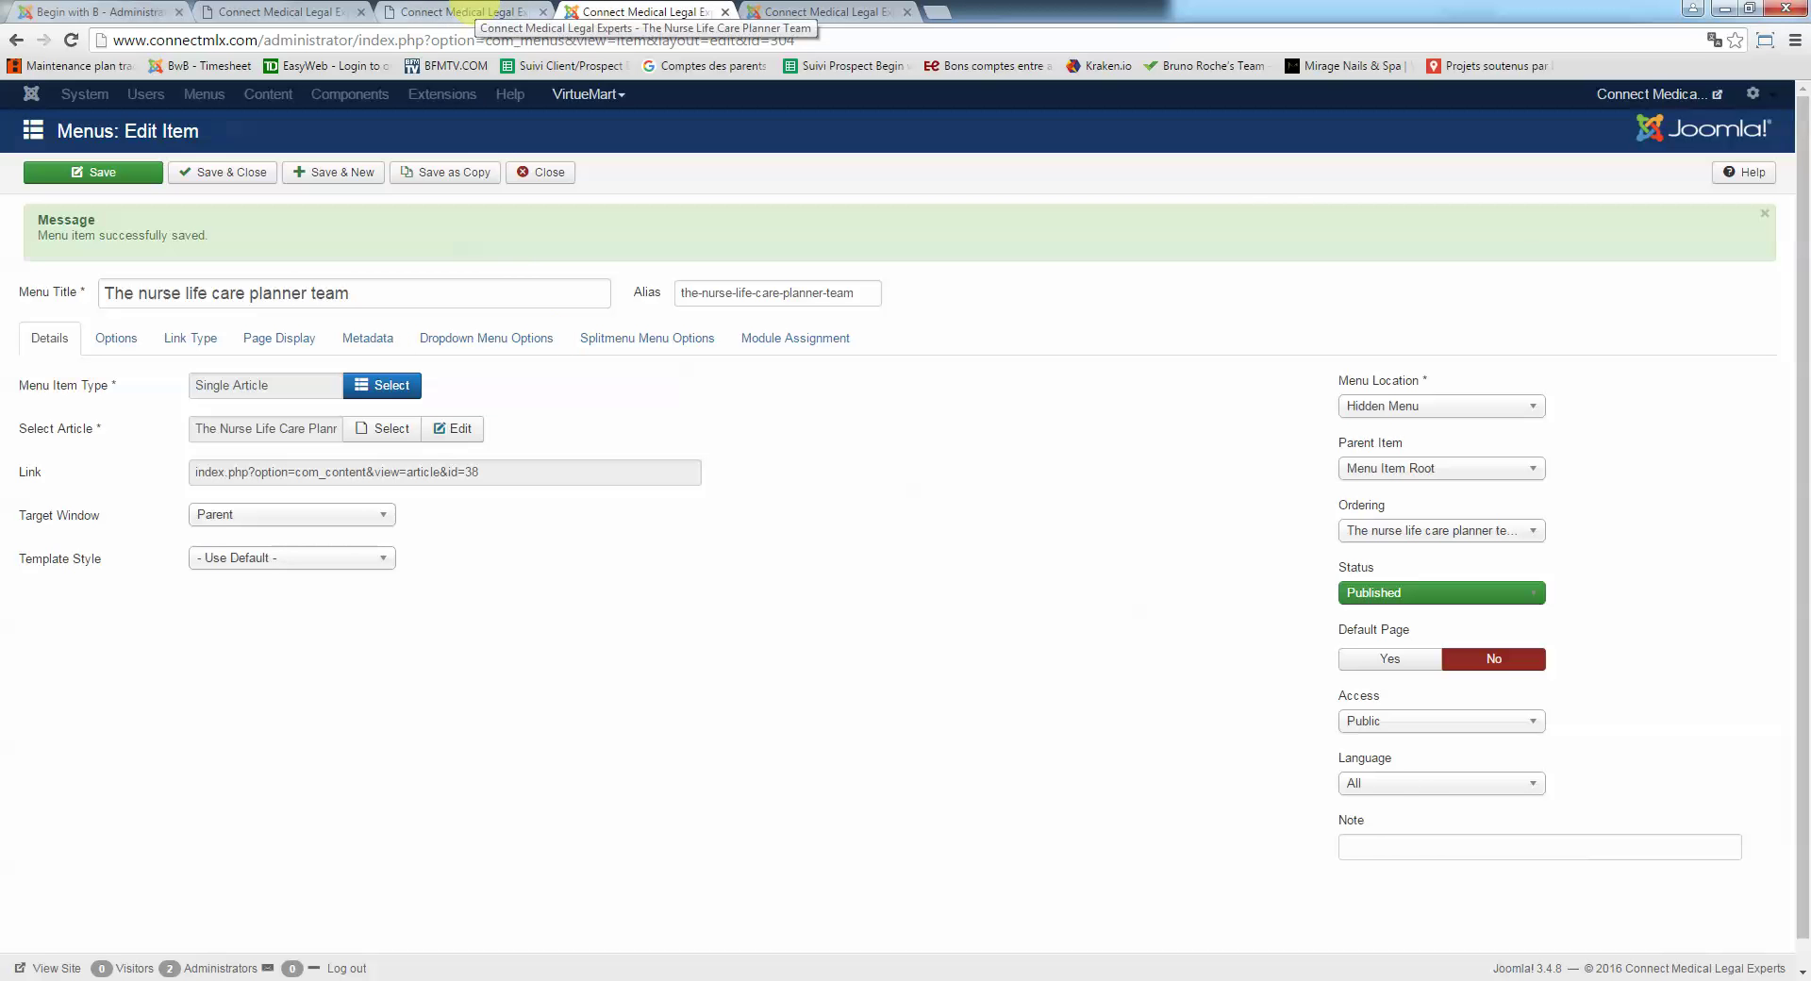
Add a 'See our team.' line below the Our Nurses list in the Life Care Plans article.
click(462, 11)
click(349, 11)
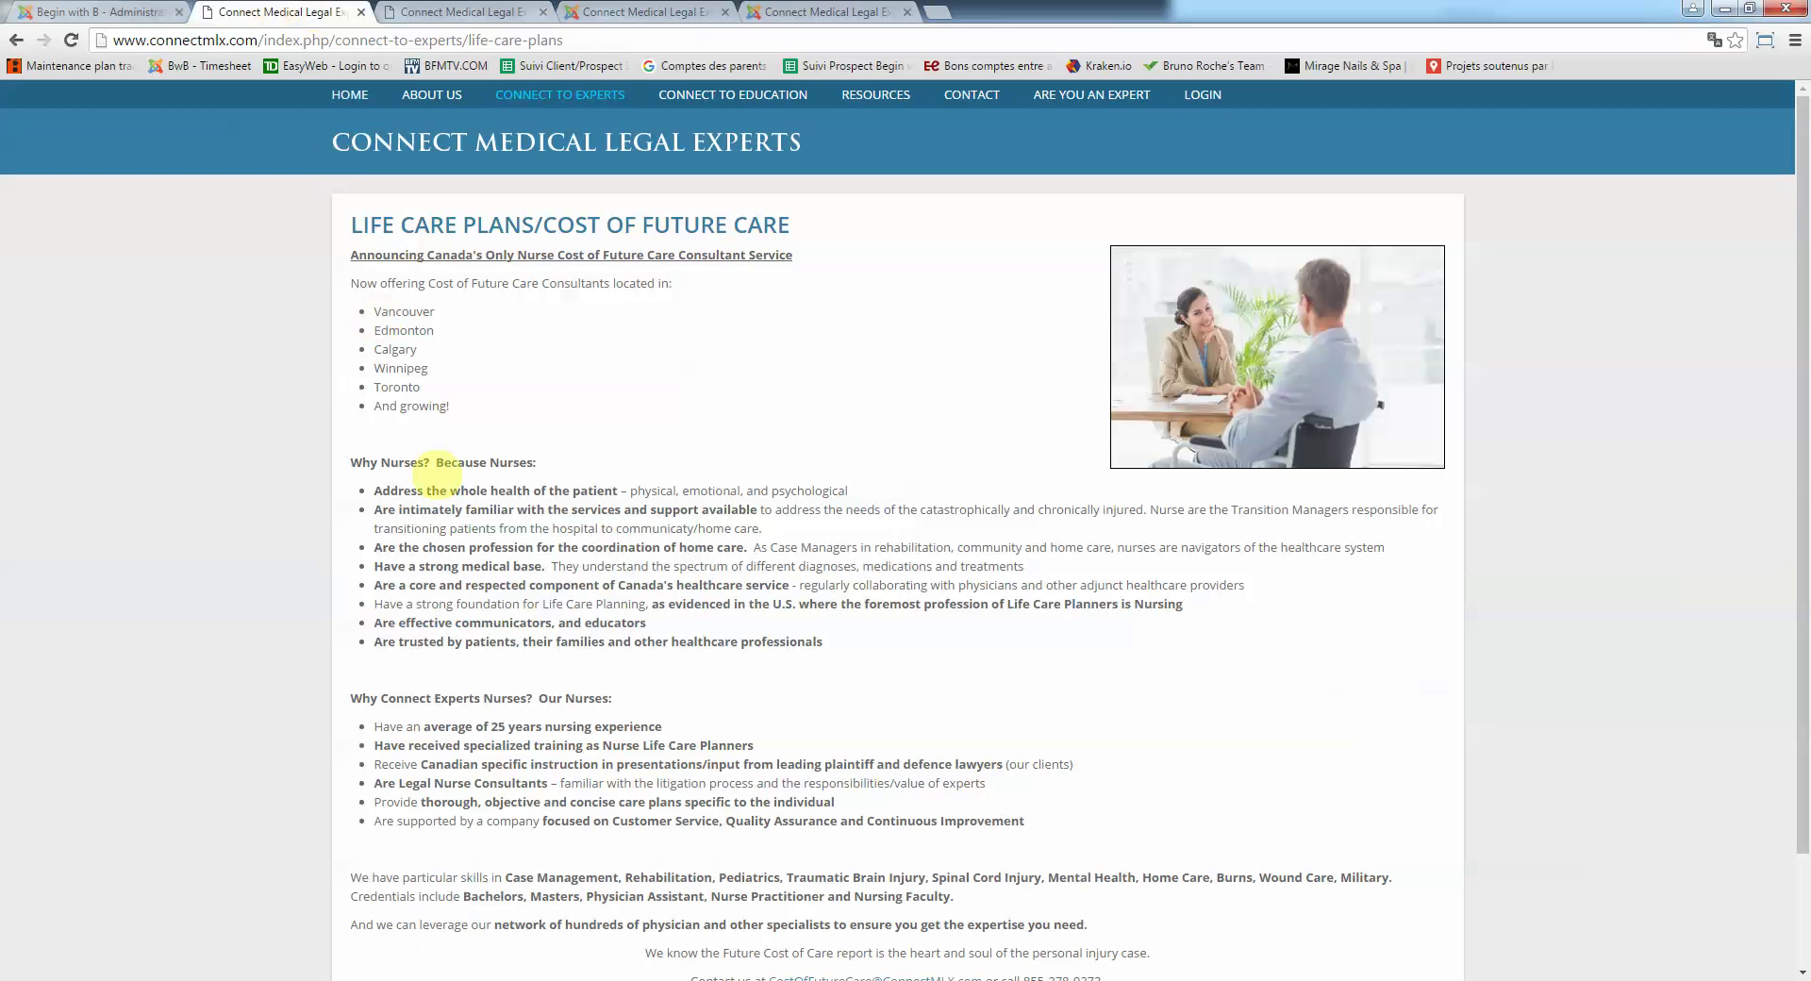
scroll(500, 580, down, 1)
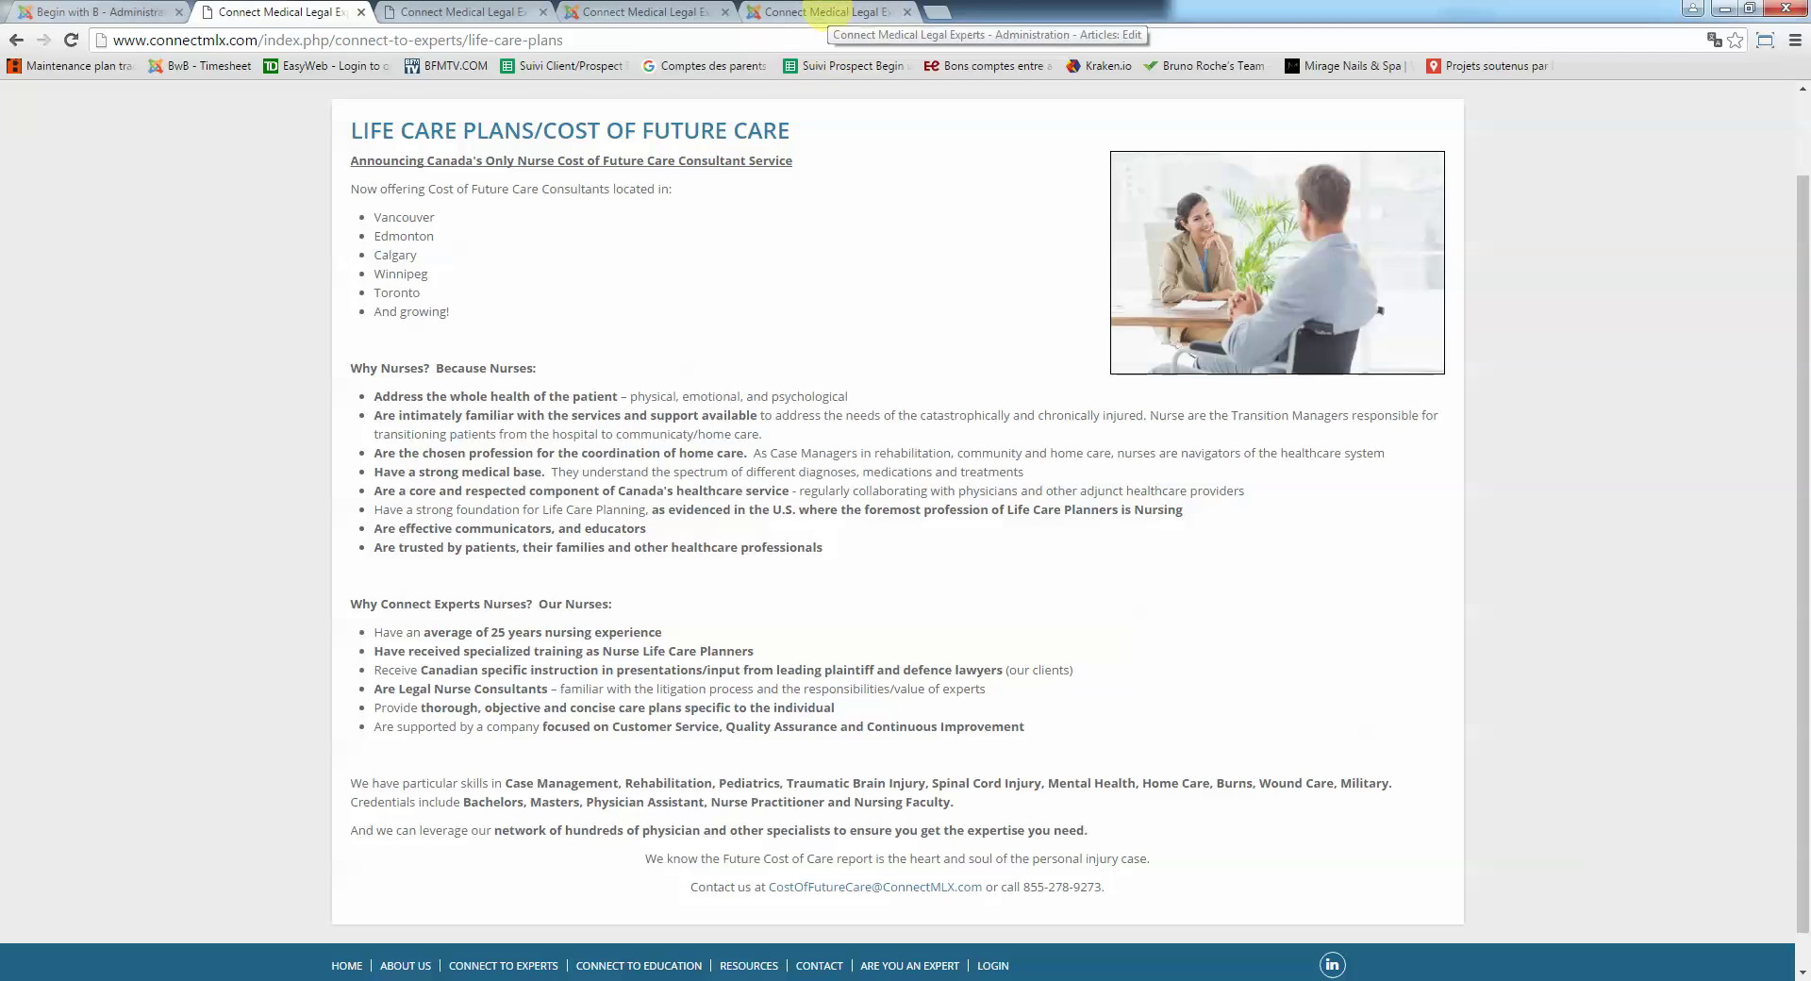
click(828, 13)
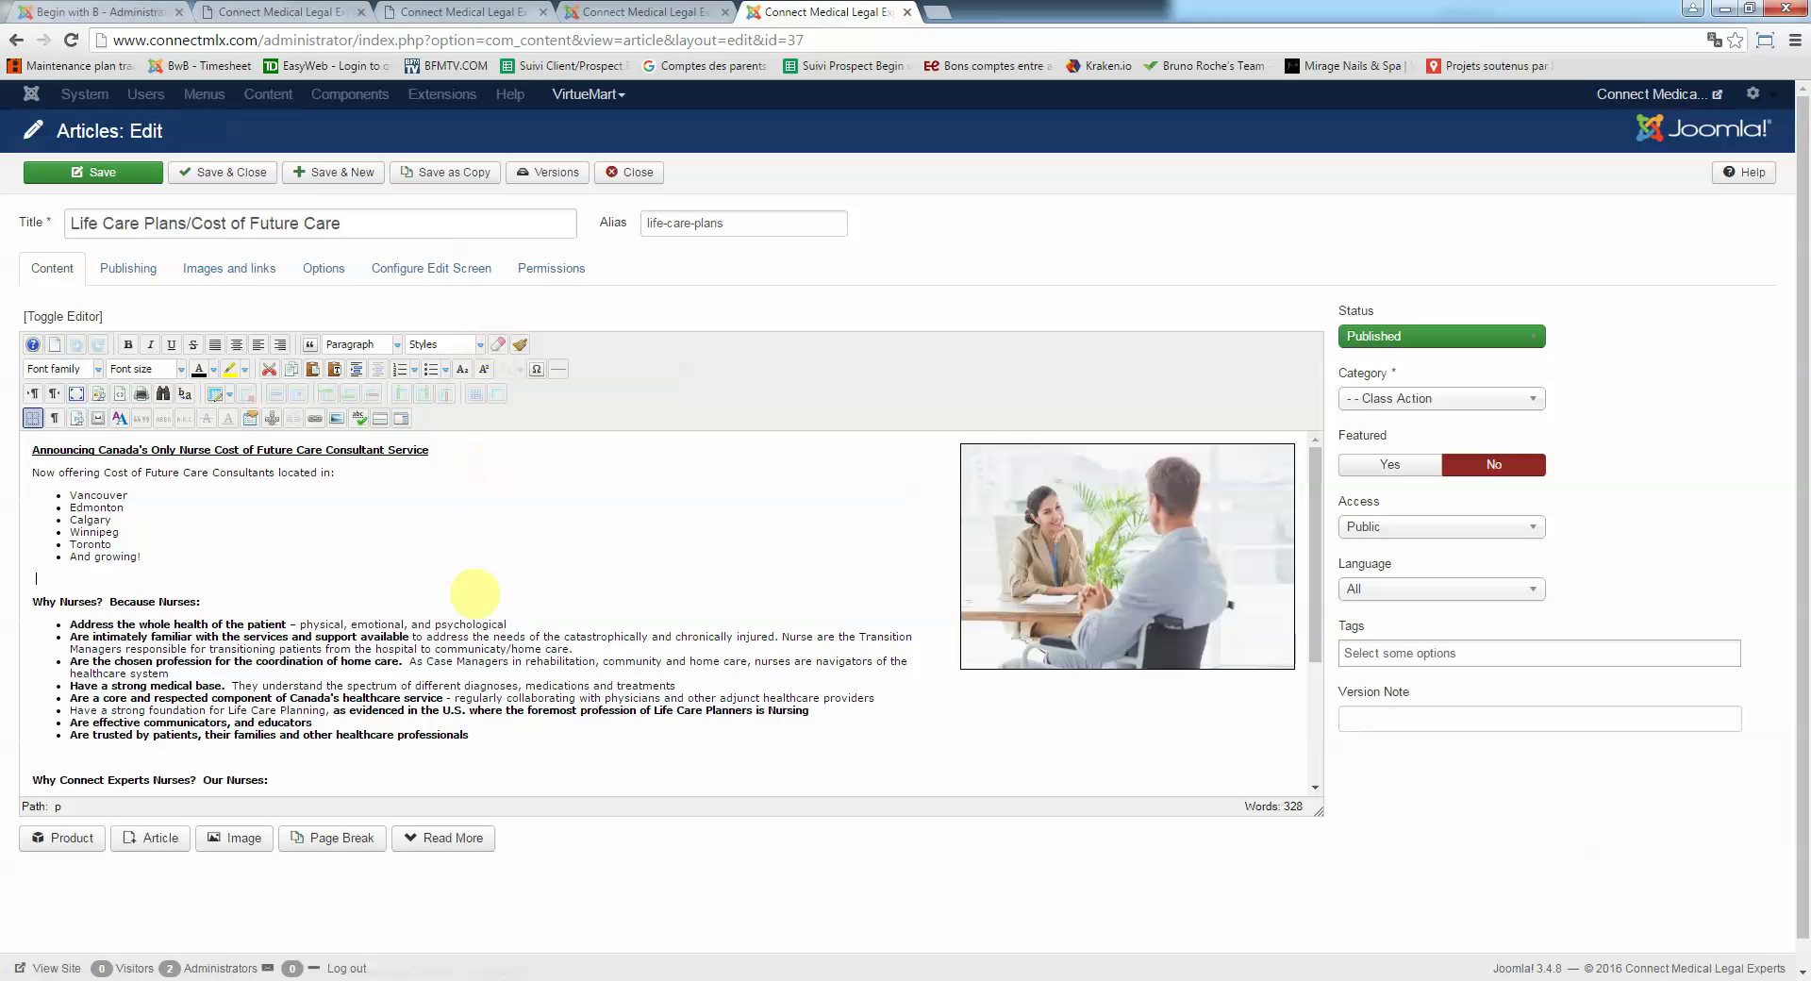
scroll(472, 597, down, 1)
scroll(476, 599, down, 1)
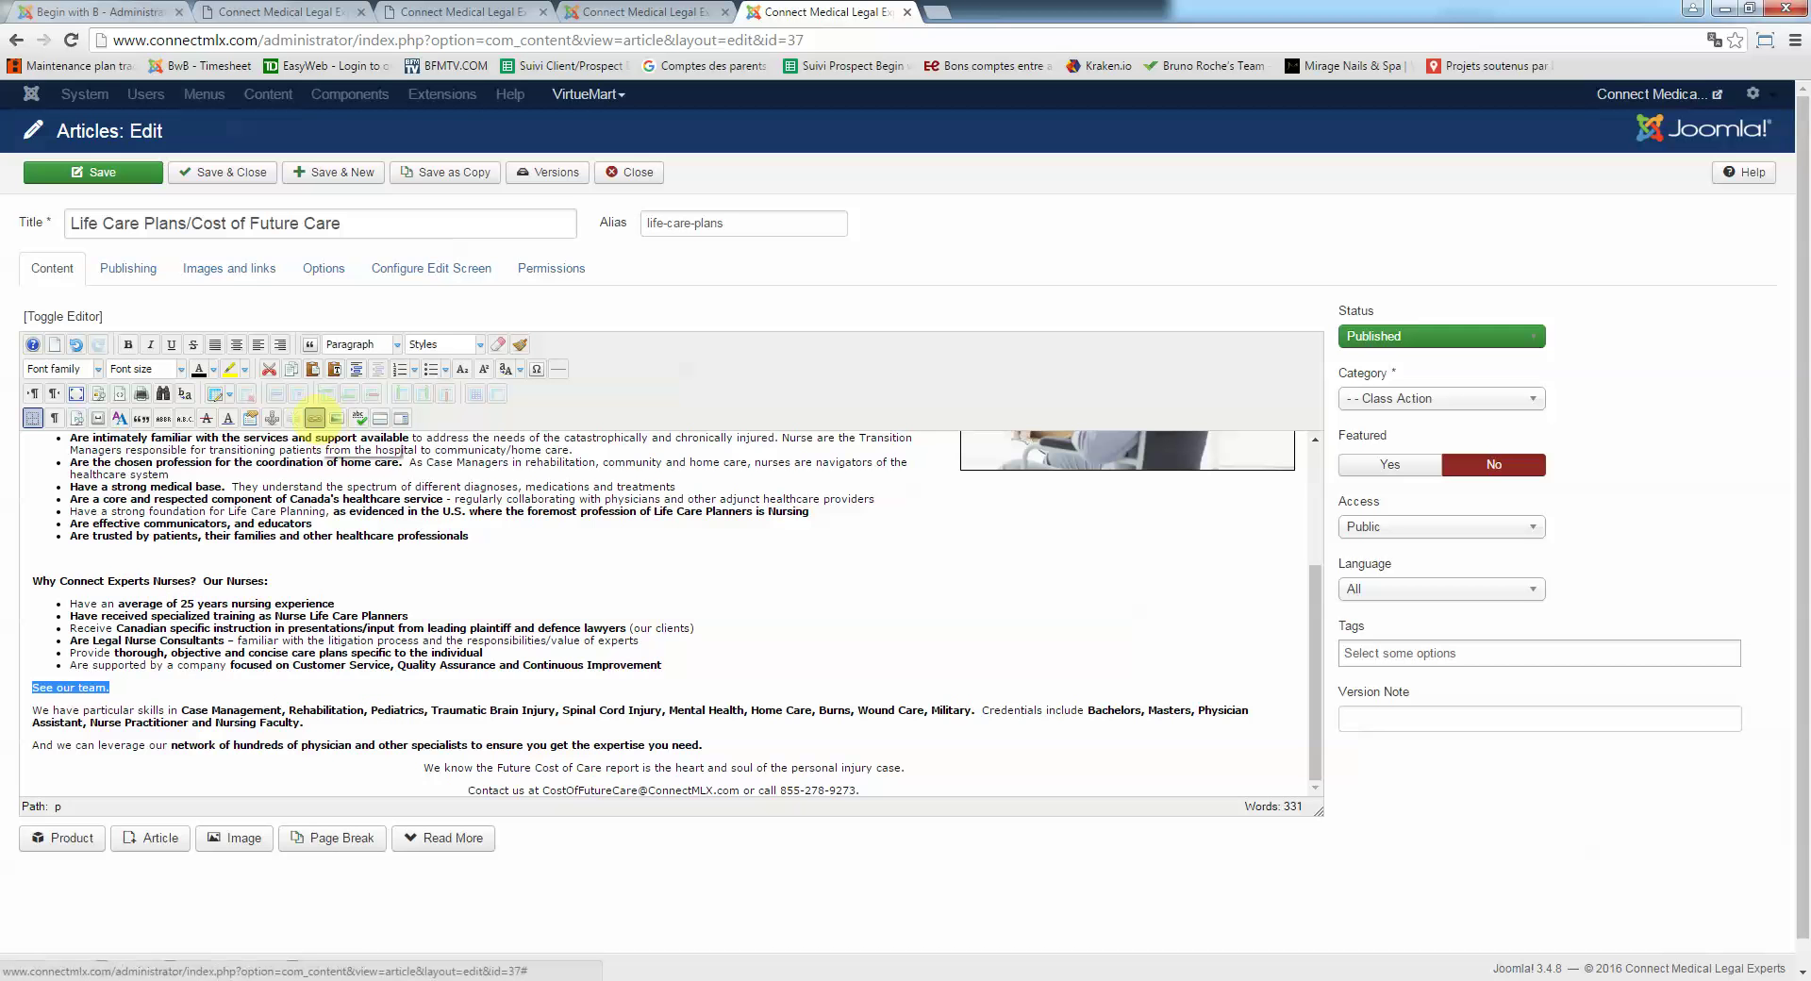
Link 'See our team.' to the Hidden Menu's nurse life care planner team item and save.
click(314, 418)
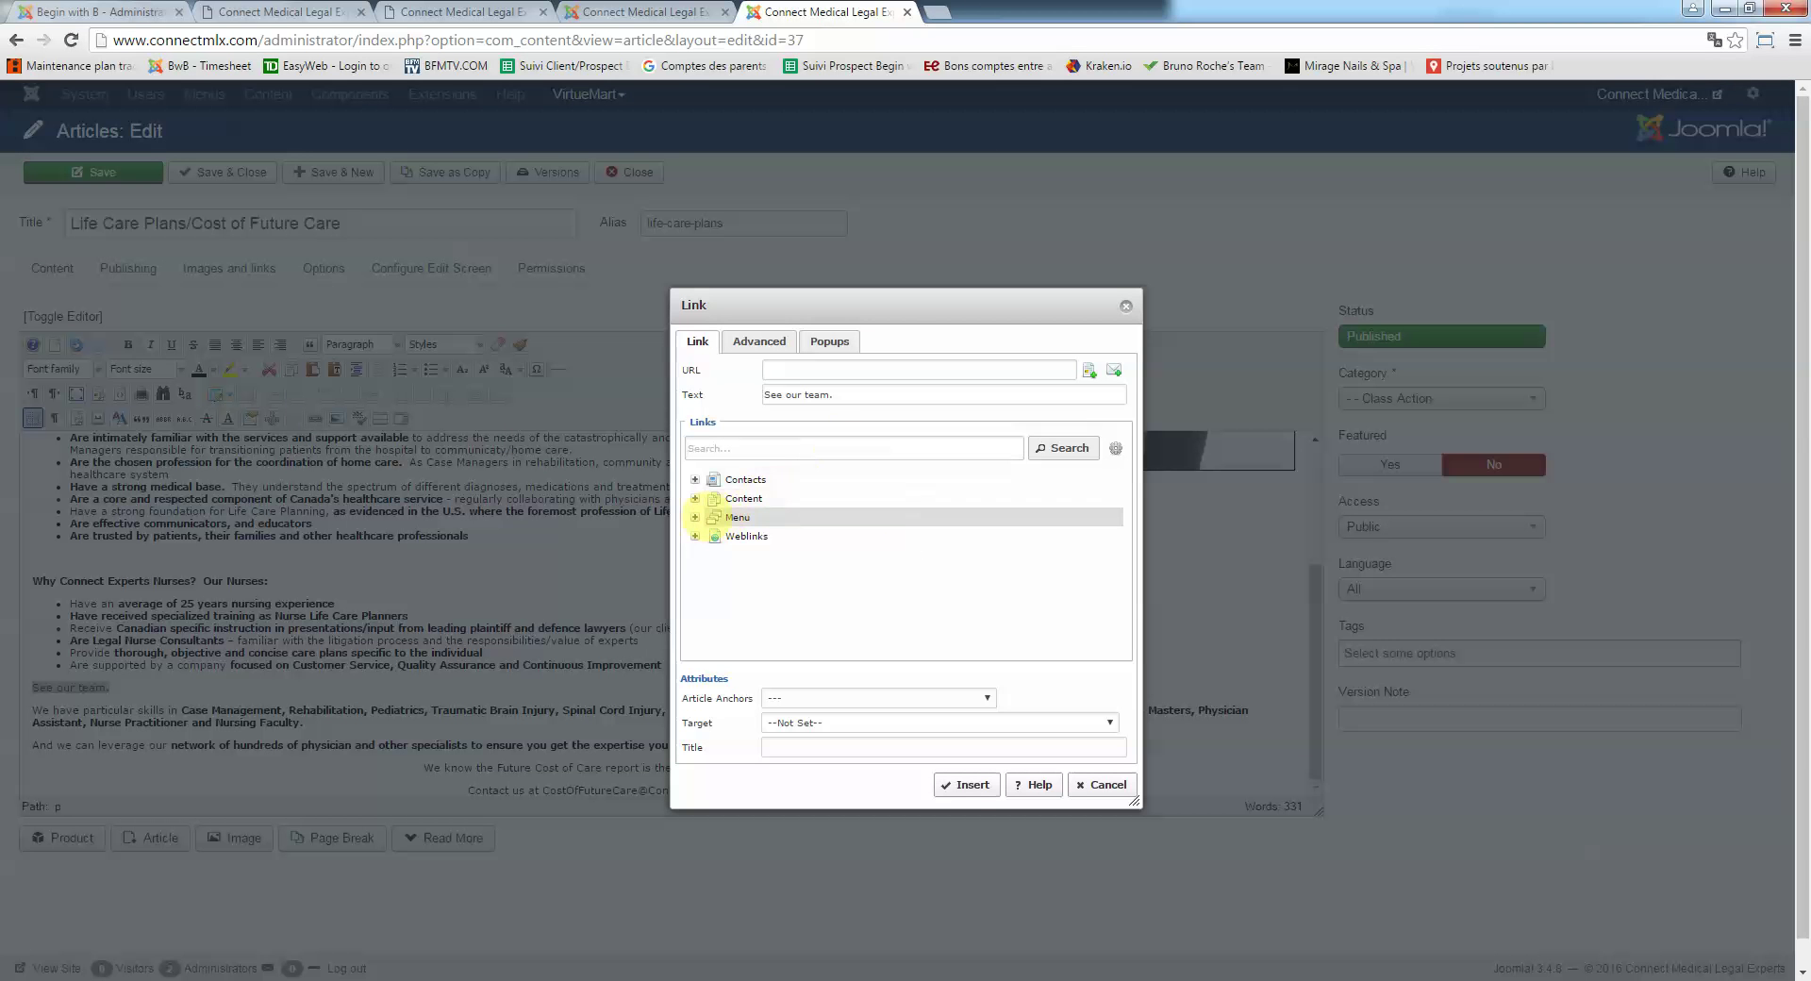
click(695, 517)
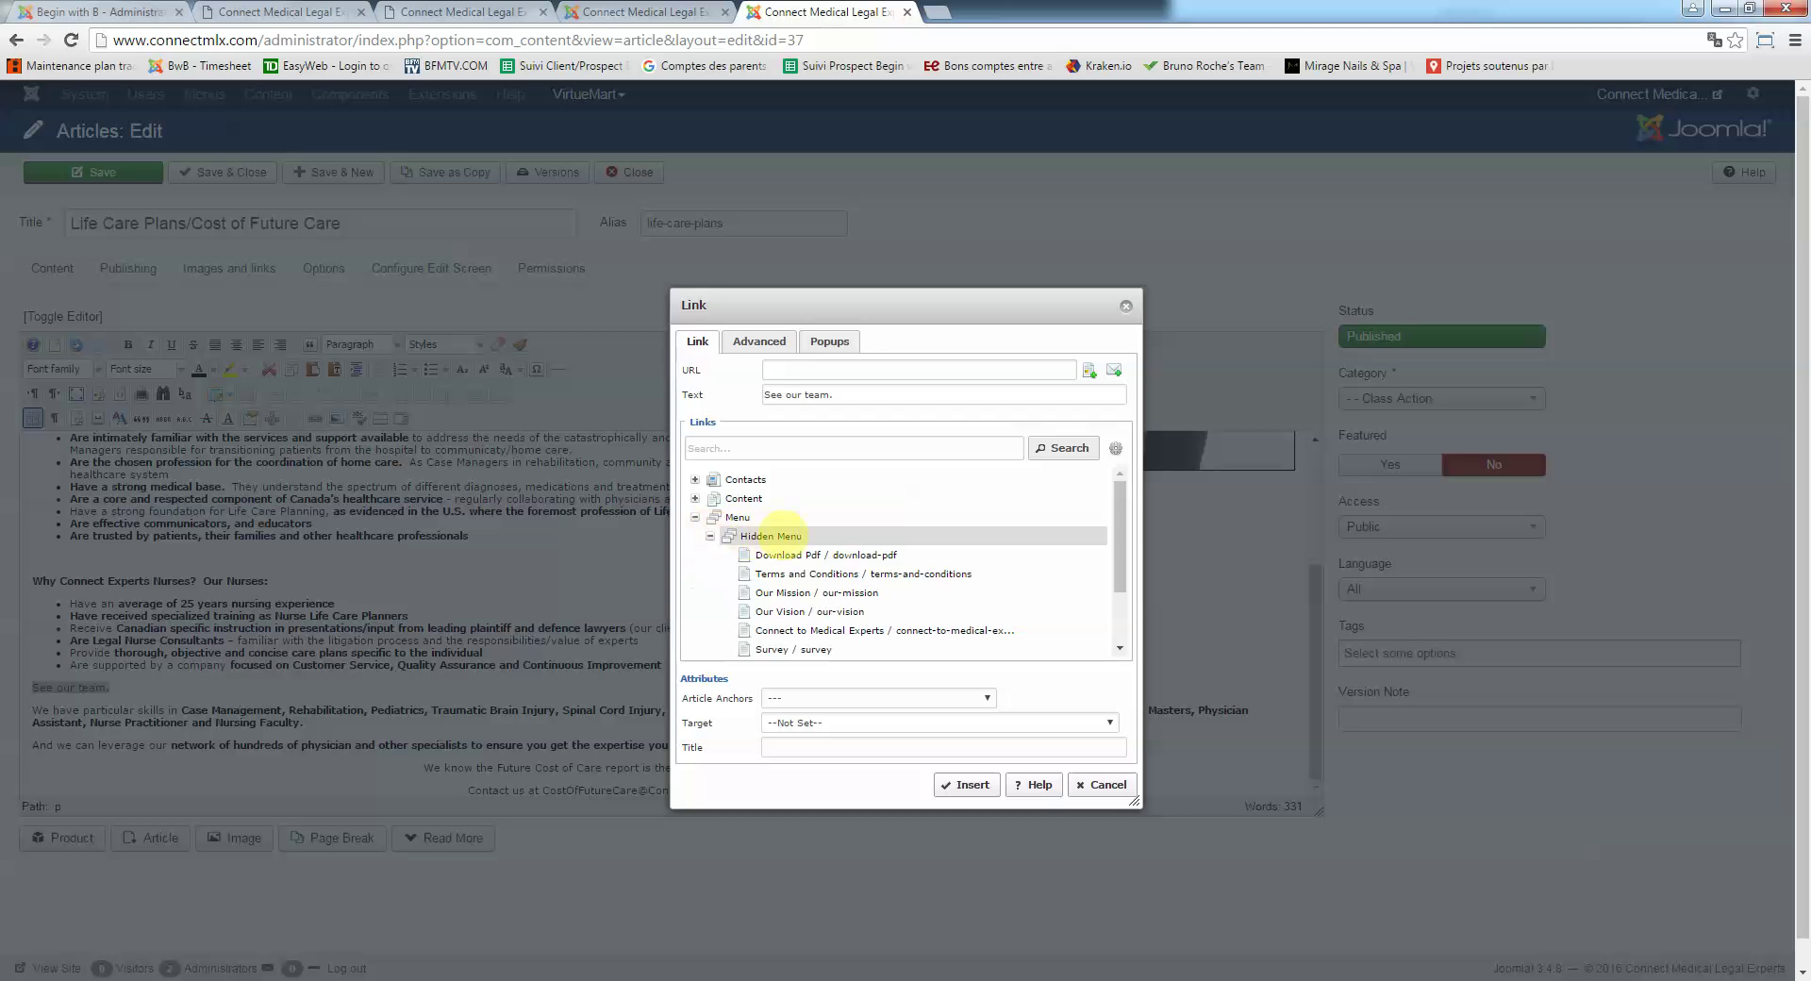
drag(1120, 529, 1121, 562)
click(882, 620)
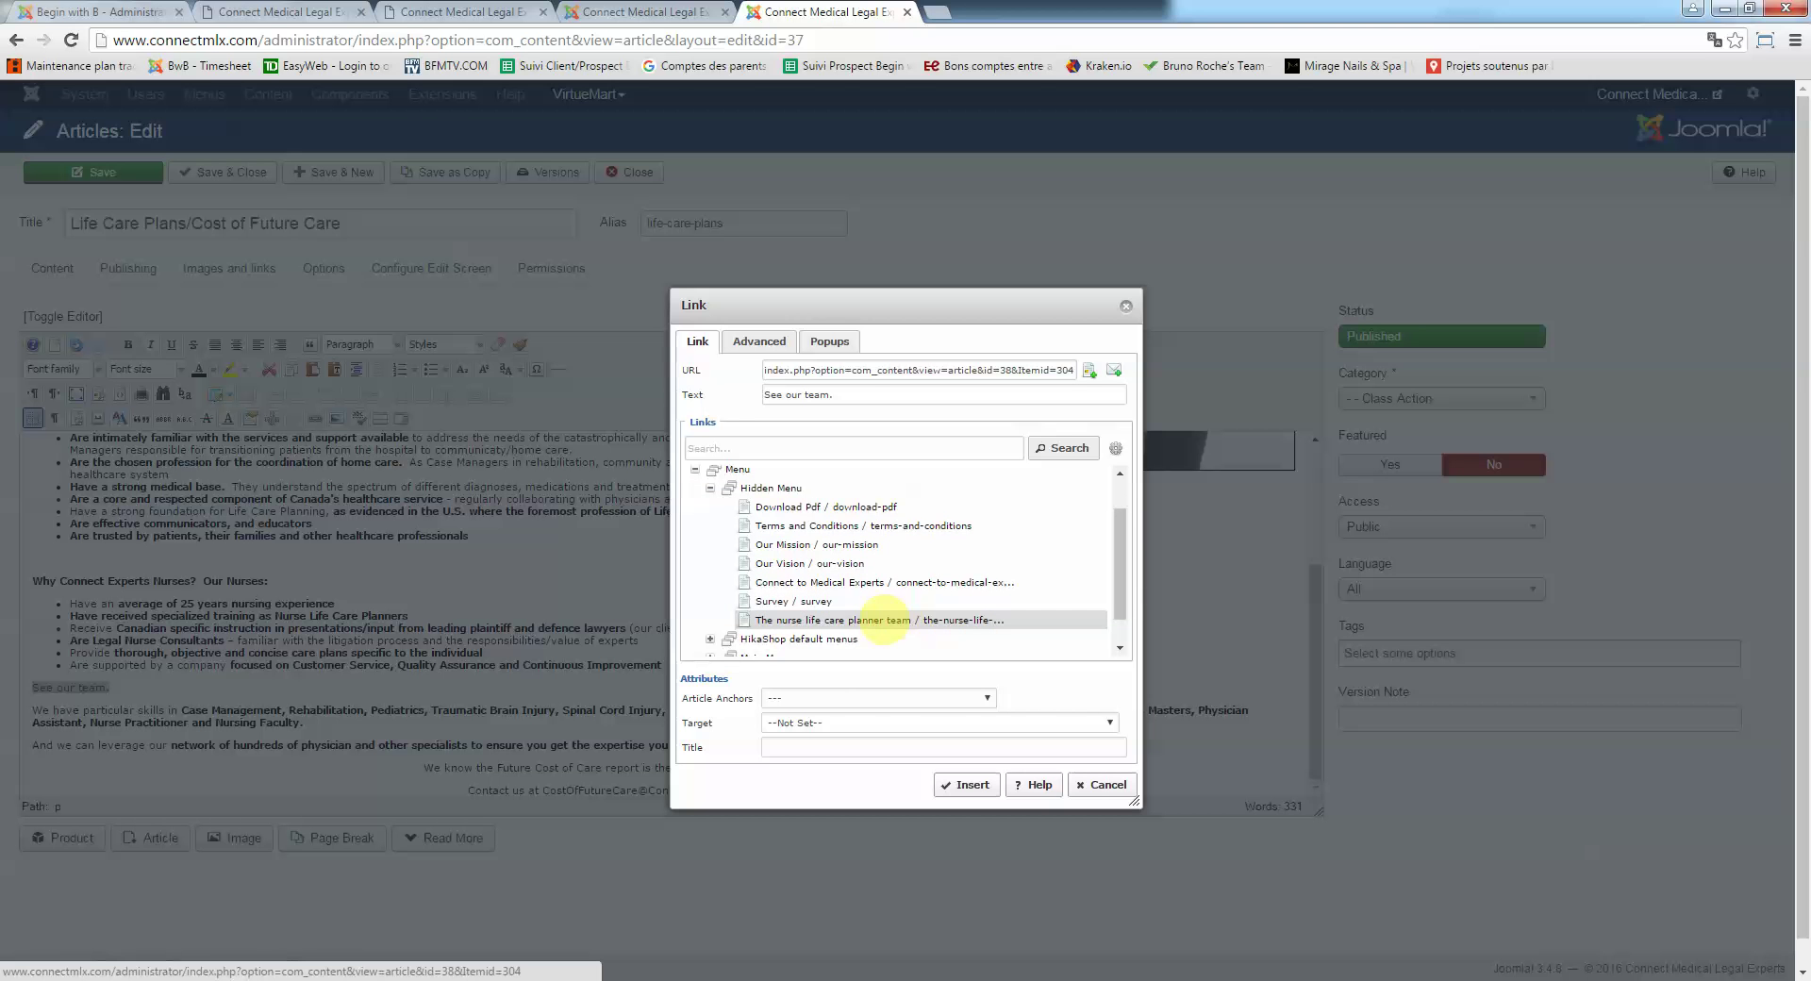
click(967, 784)
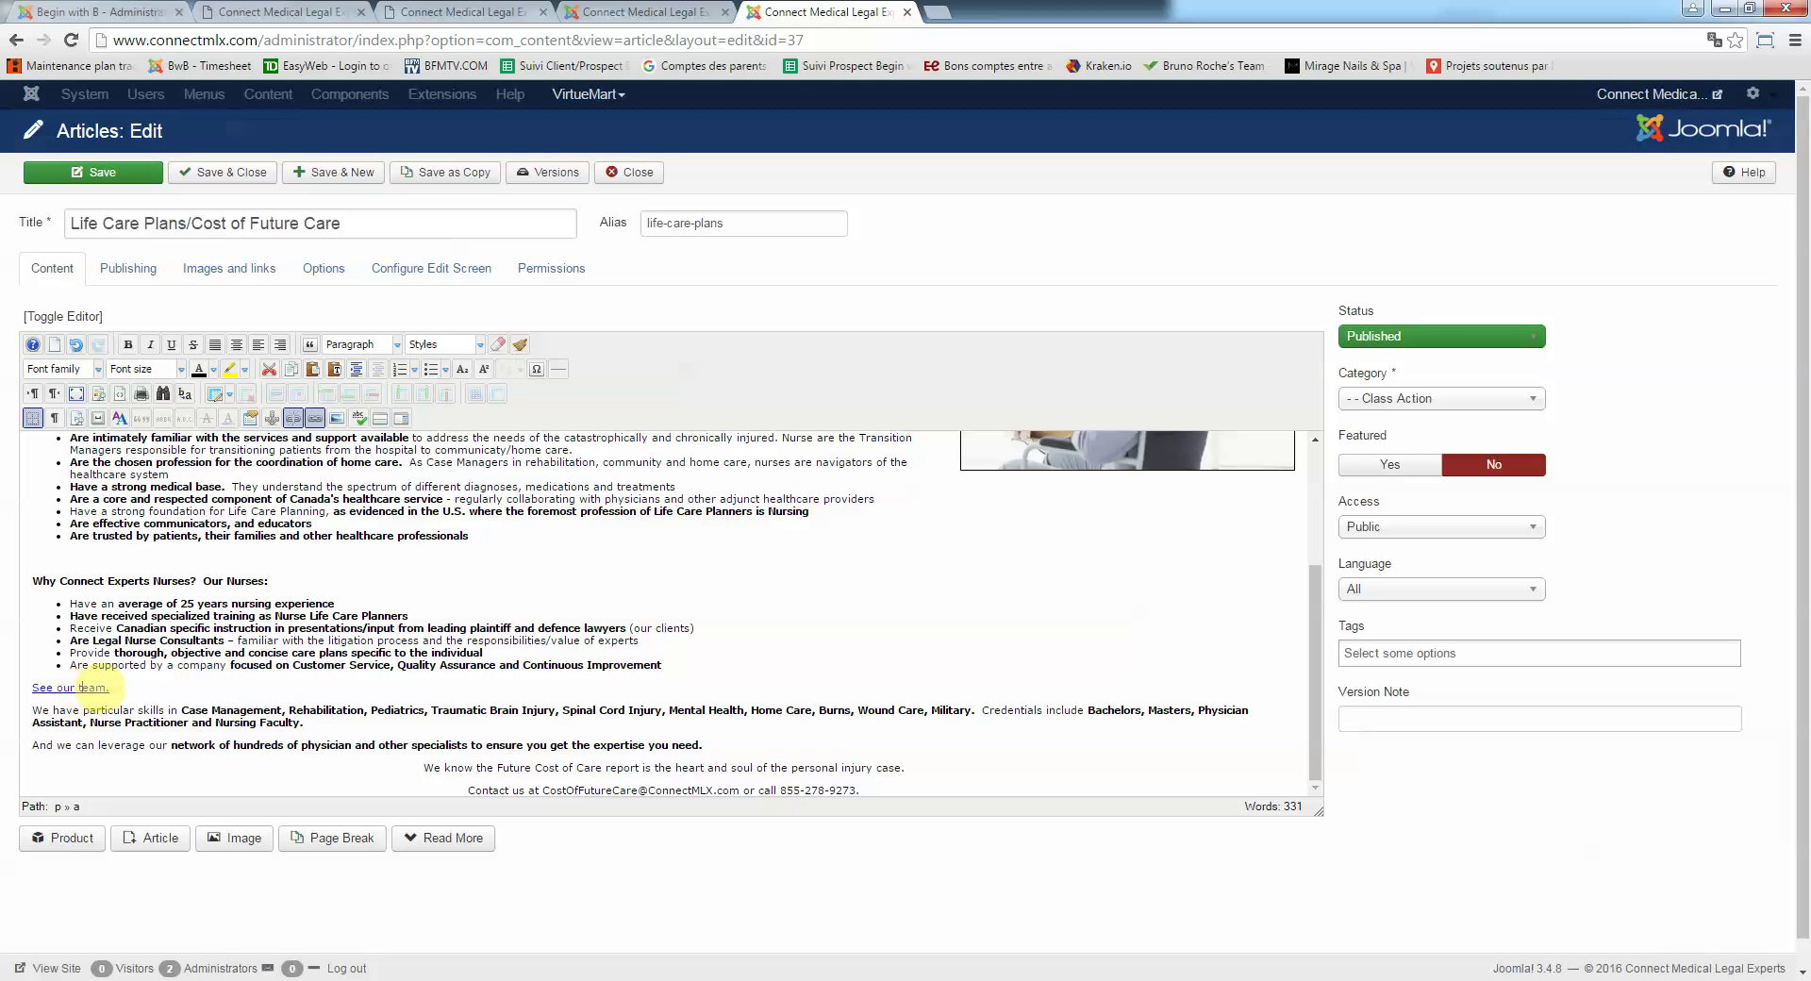
click(93, 172)
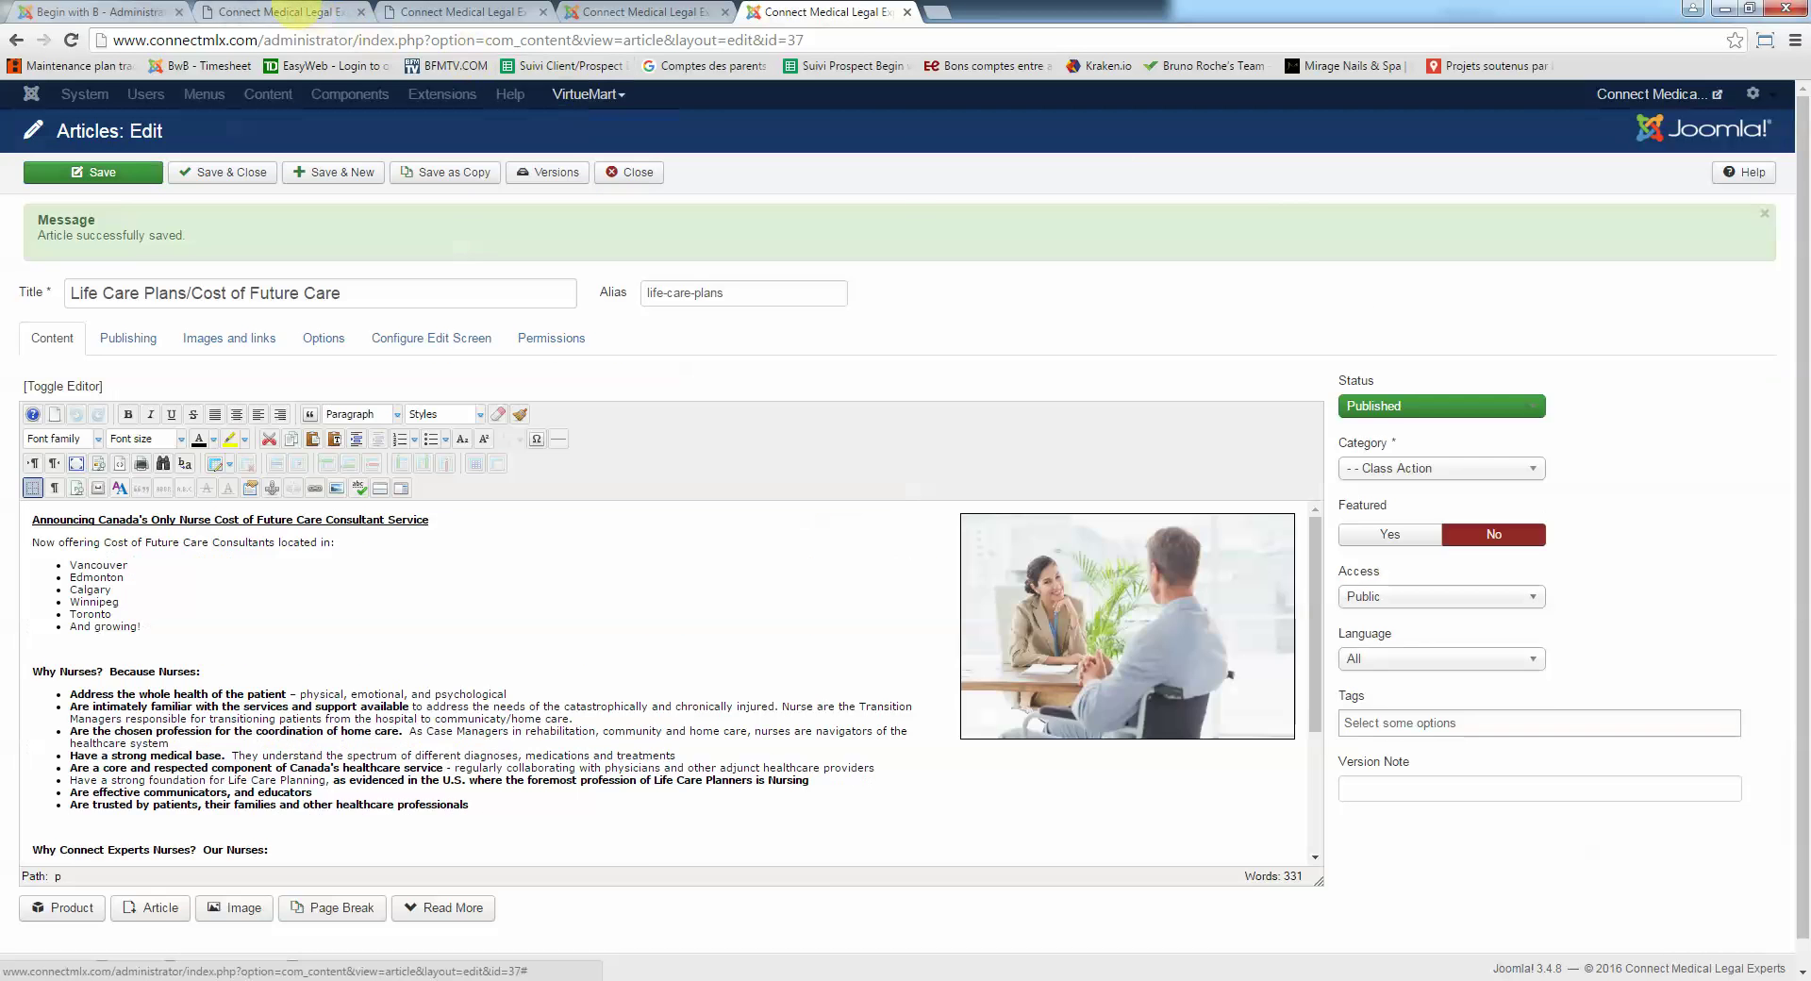
On the live Life Care Plans page, follow the 'See our team.' link.
click(297, 11)
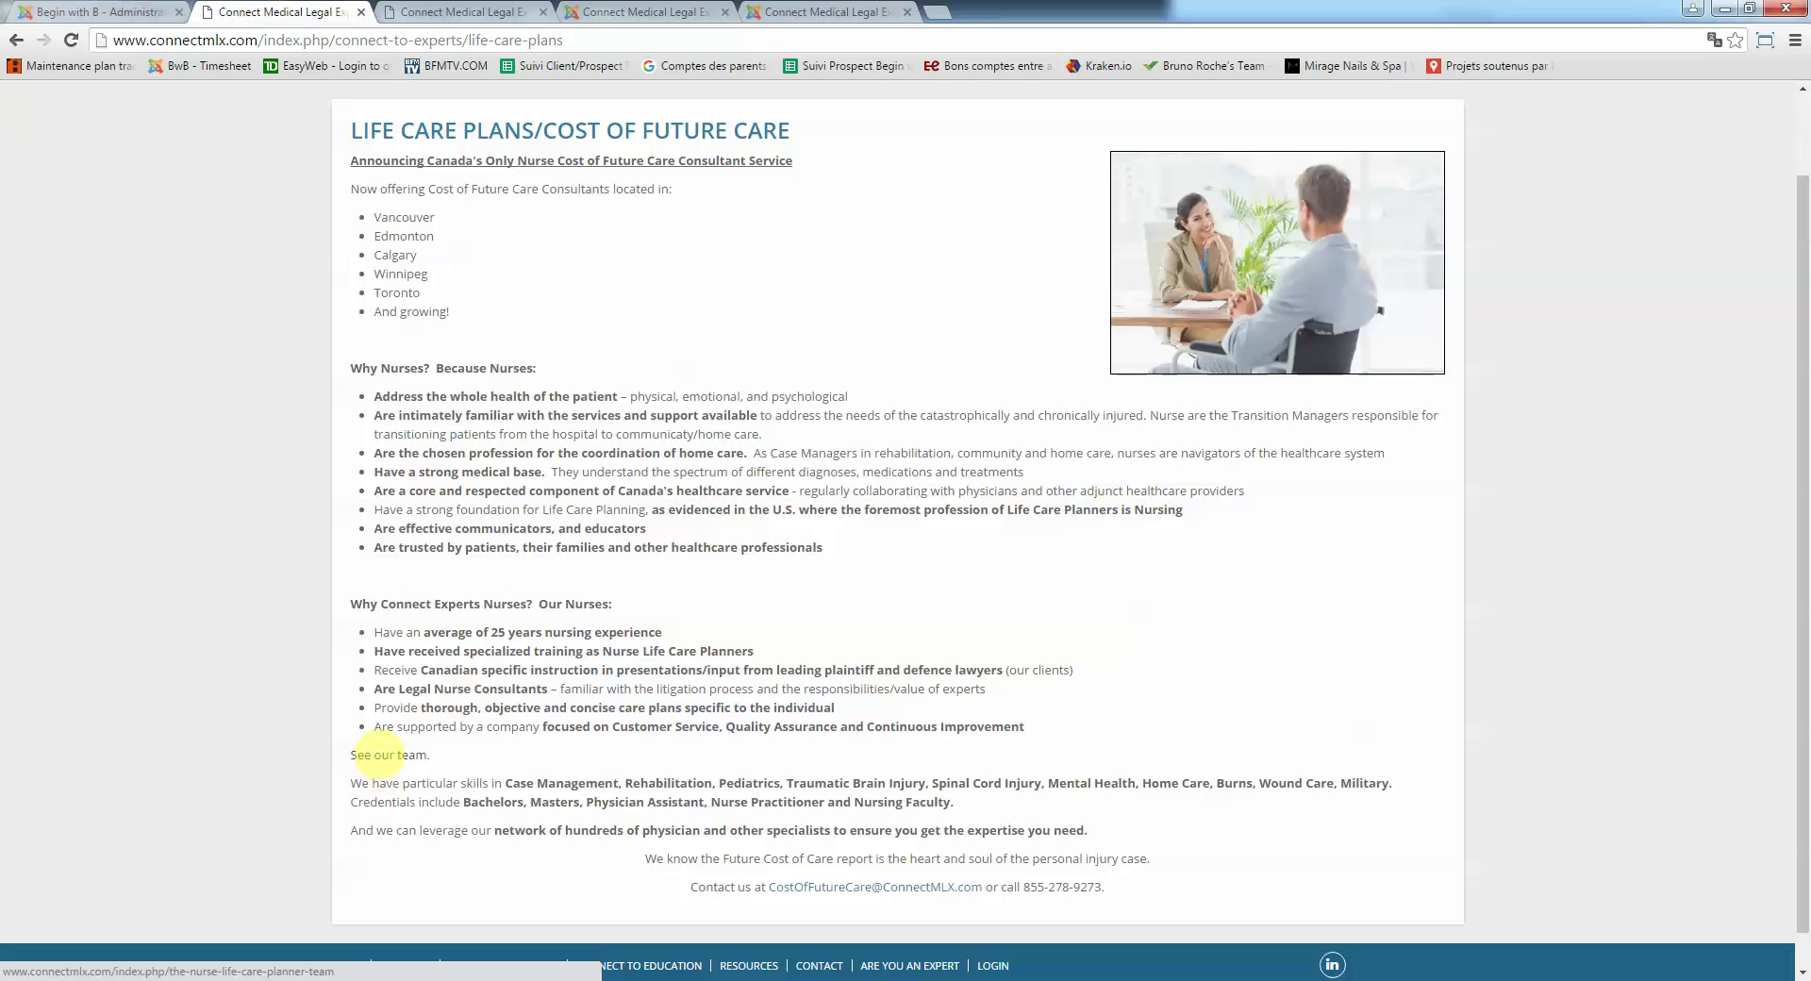
click(377, 755)
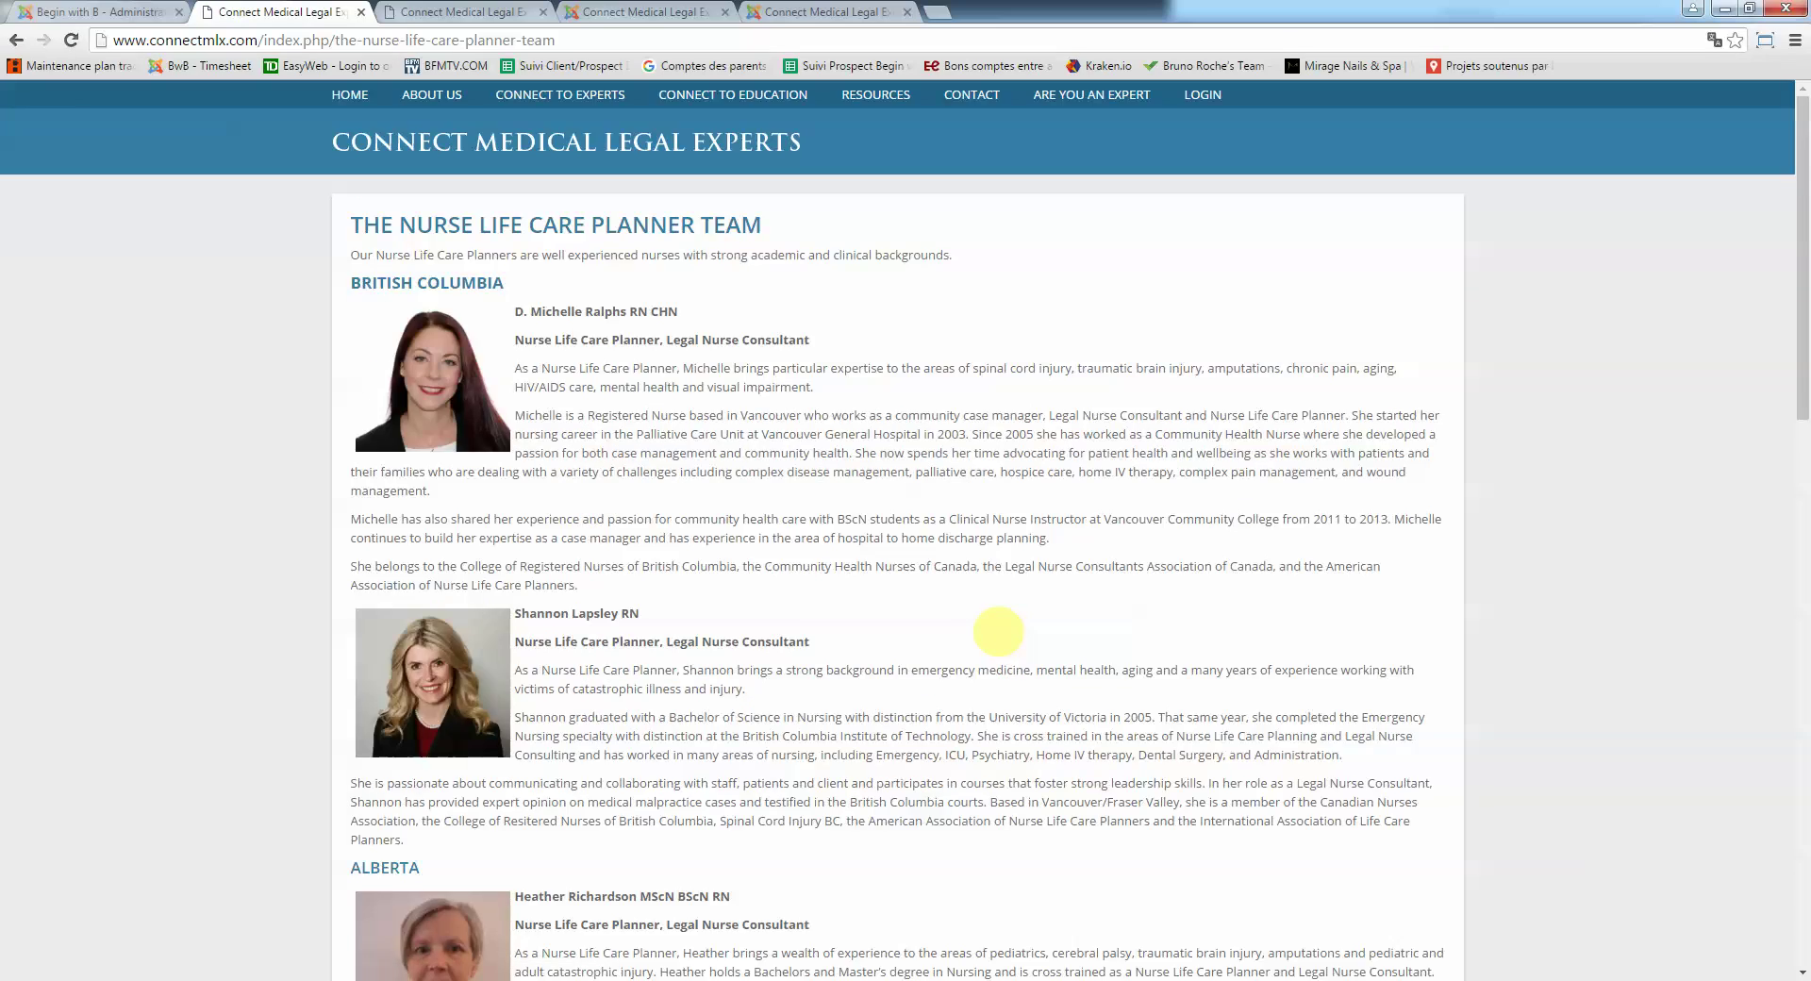
Scroll through the Nurse Life Care Planner Team page reached via the new link.
scroll(998, 631, down, 6)
scroll(998, 631, down, 6)
scroll(998, 631, down, 5)
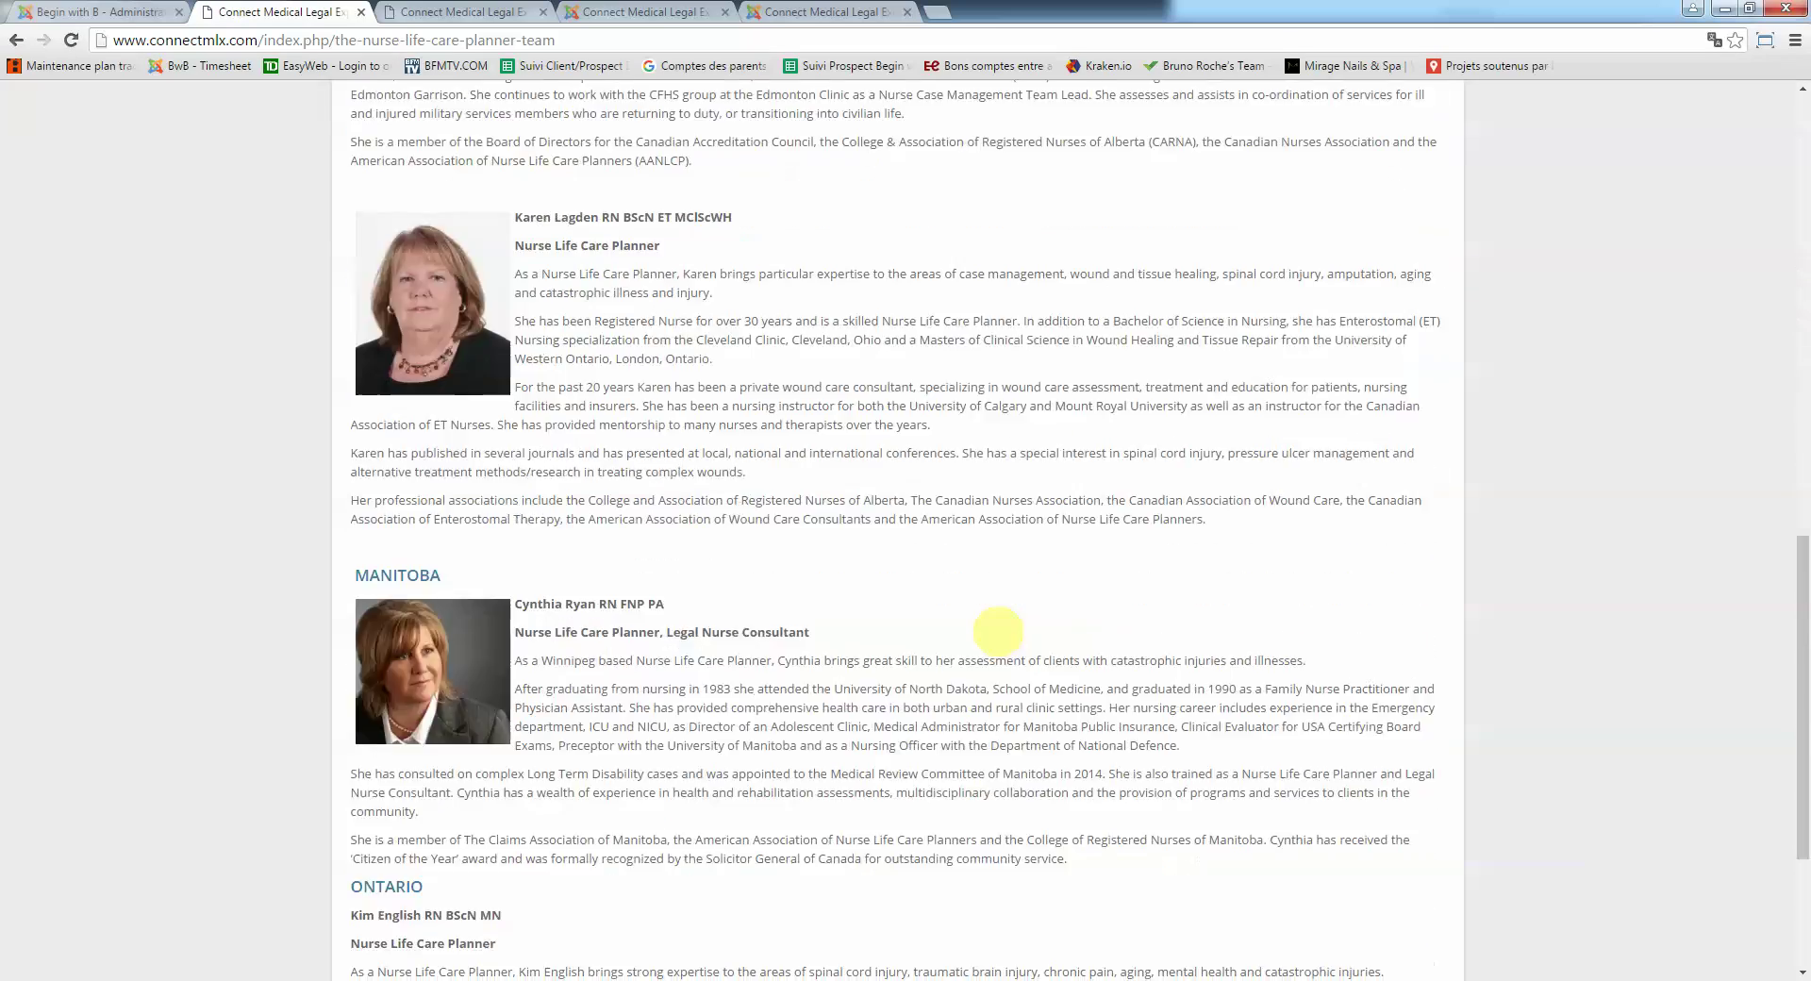
scroll(998, 631, down, 3)
scroll(998, 631, up, 6)
scroll(1094, 627, up, 8)
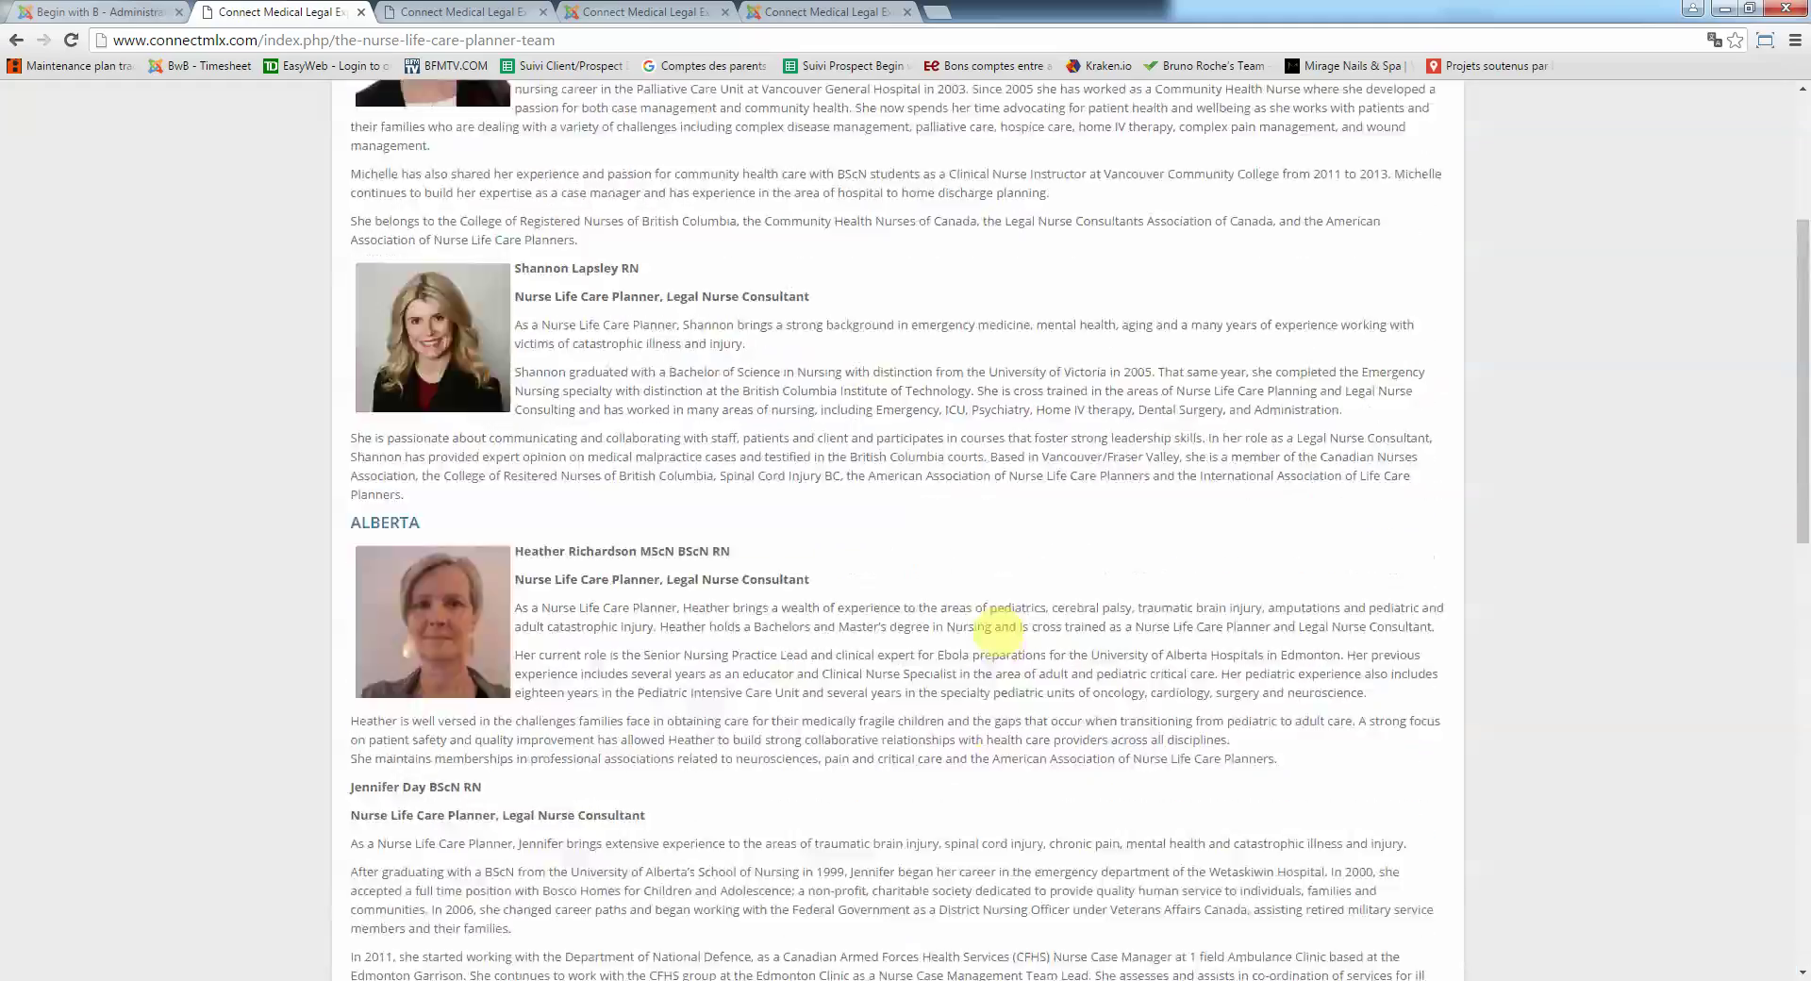
scroll(1094, 628, up, 6)
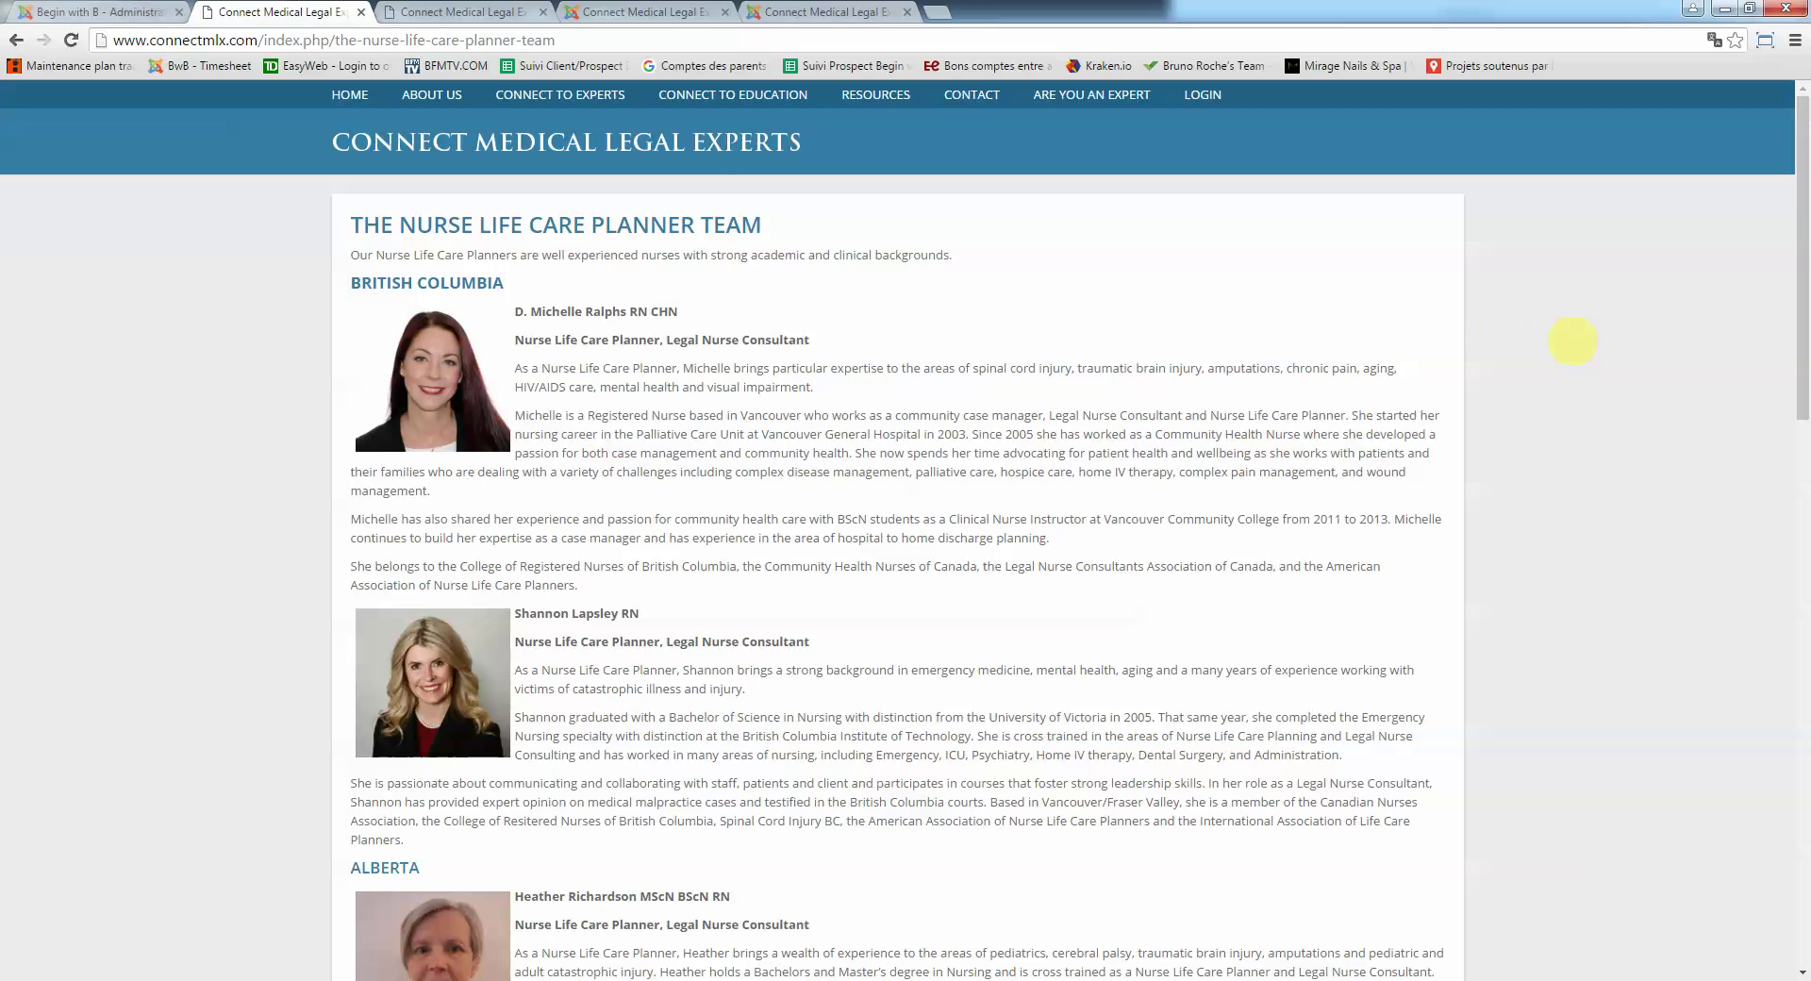
Compare the clean hidden-menu address with the older uncategorised article address.
click(336, 104)
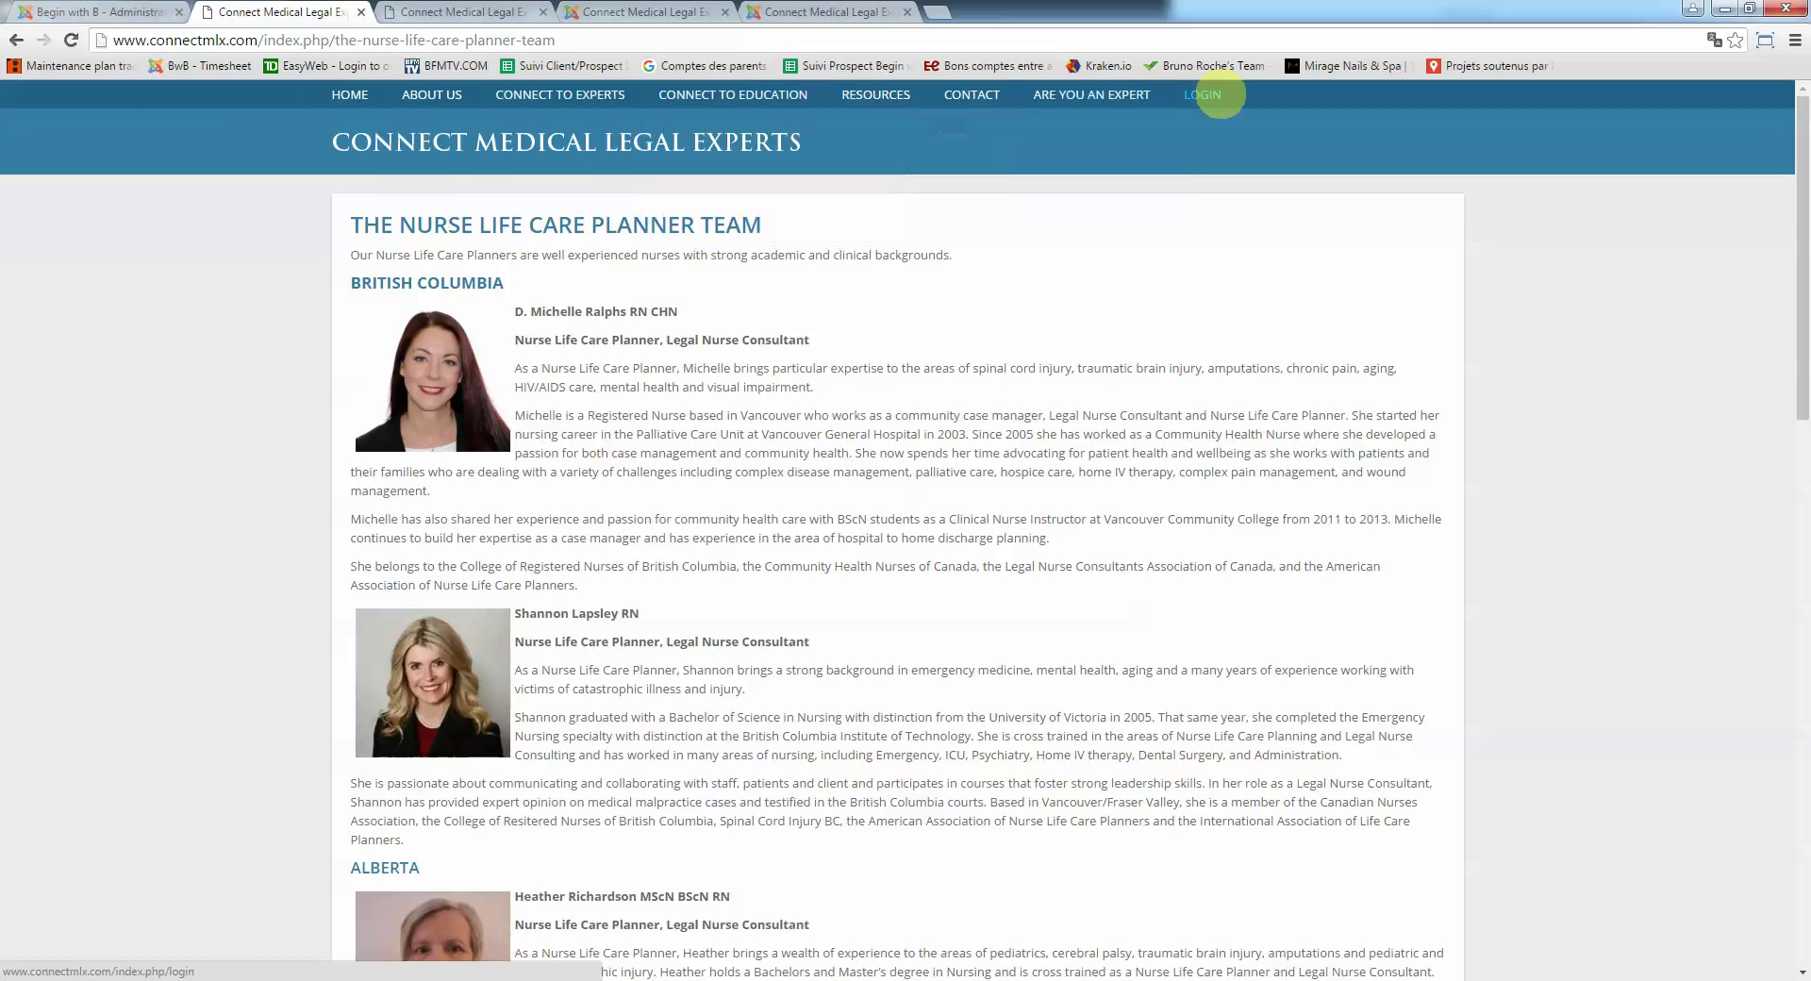
click(1075, 100)
drag(1802, 254, 1801, 806)
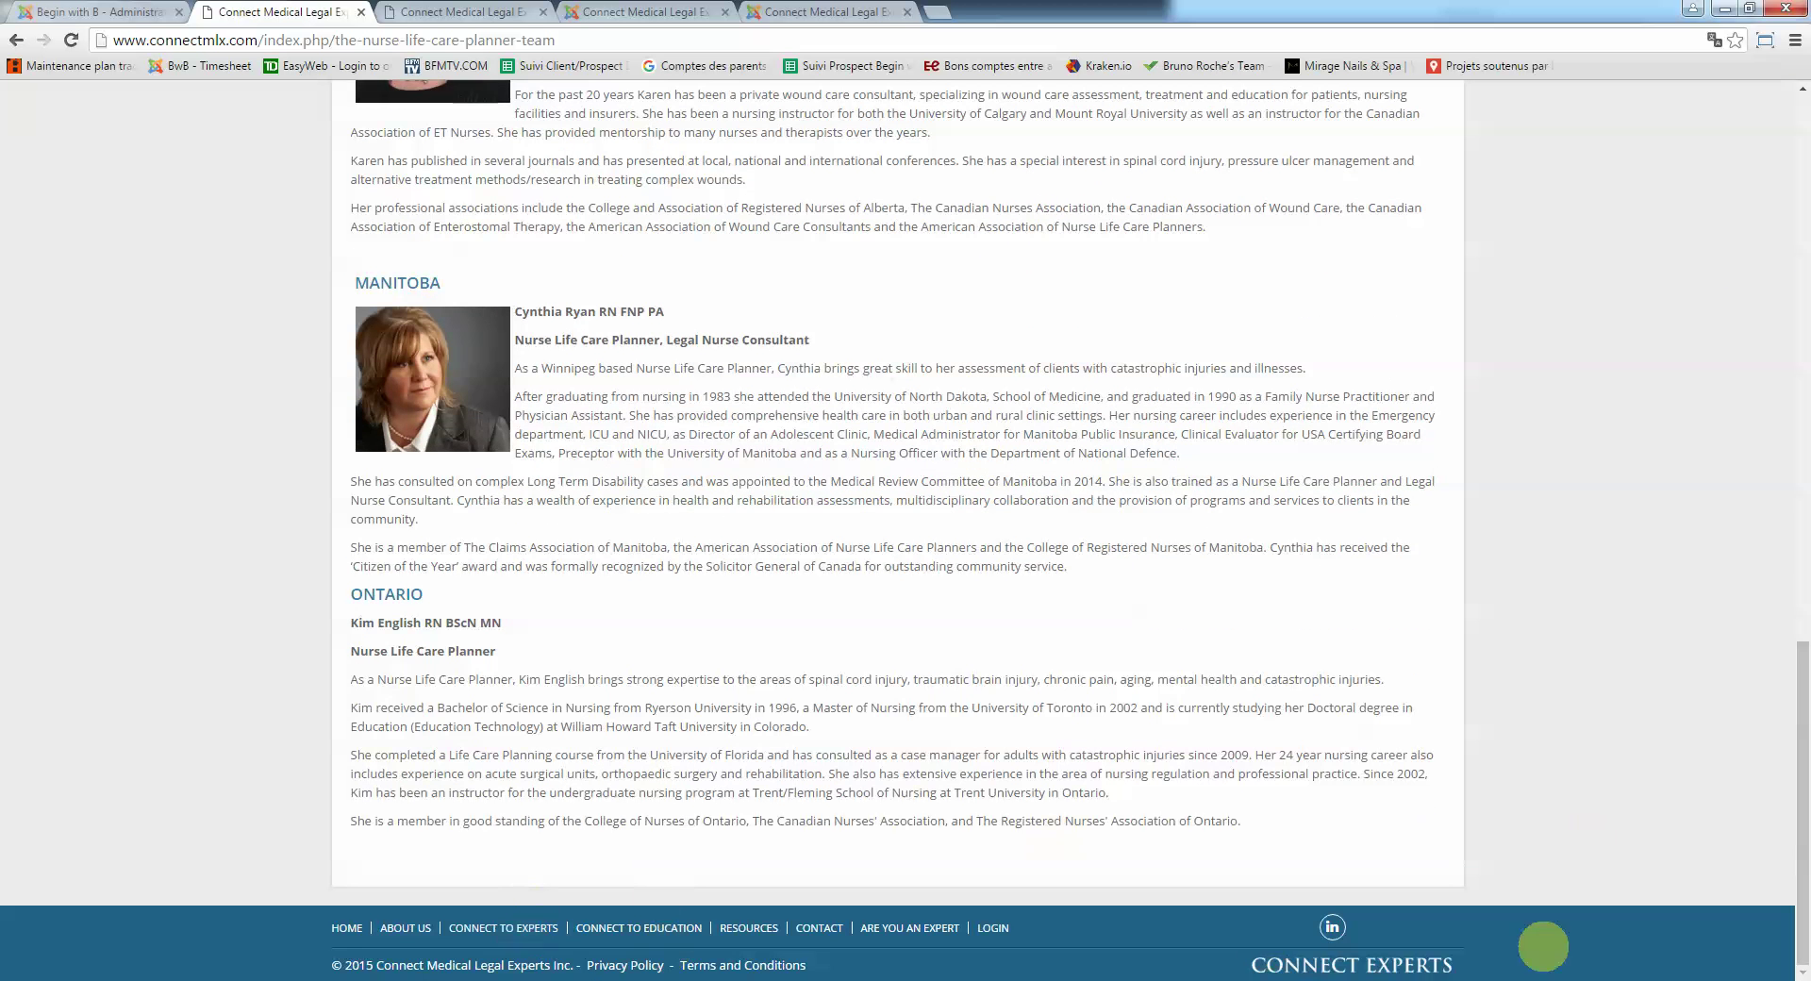
drag(1797, 882, 1776, 303)
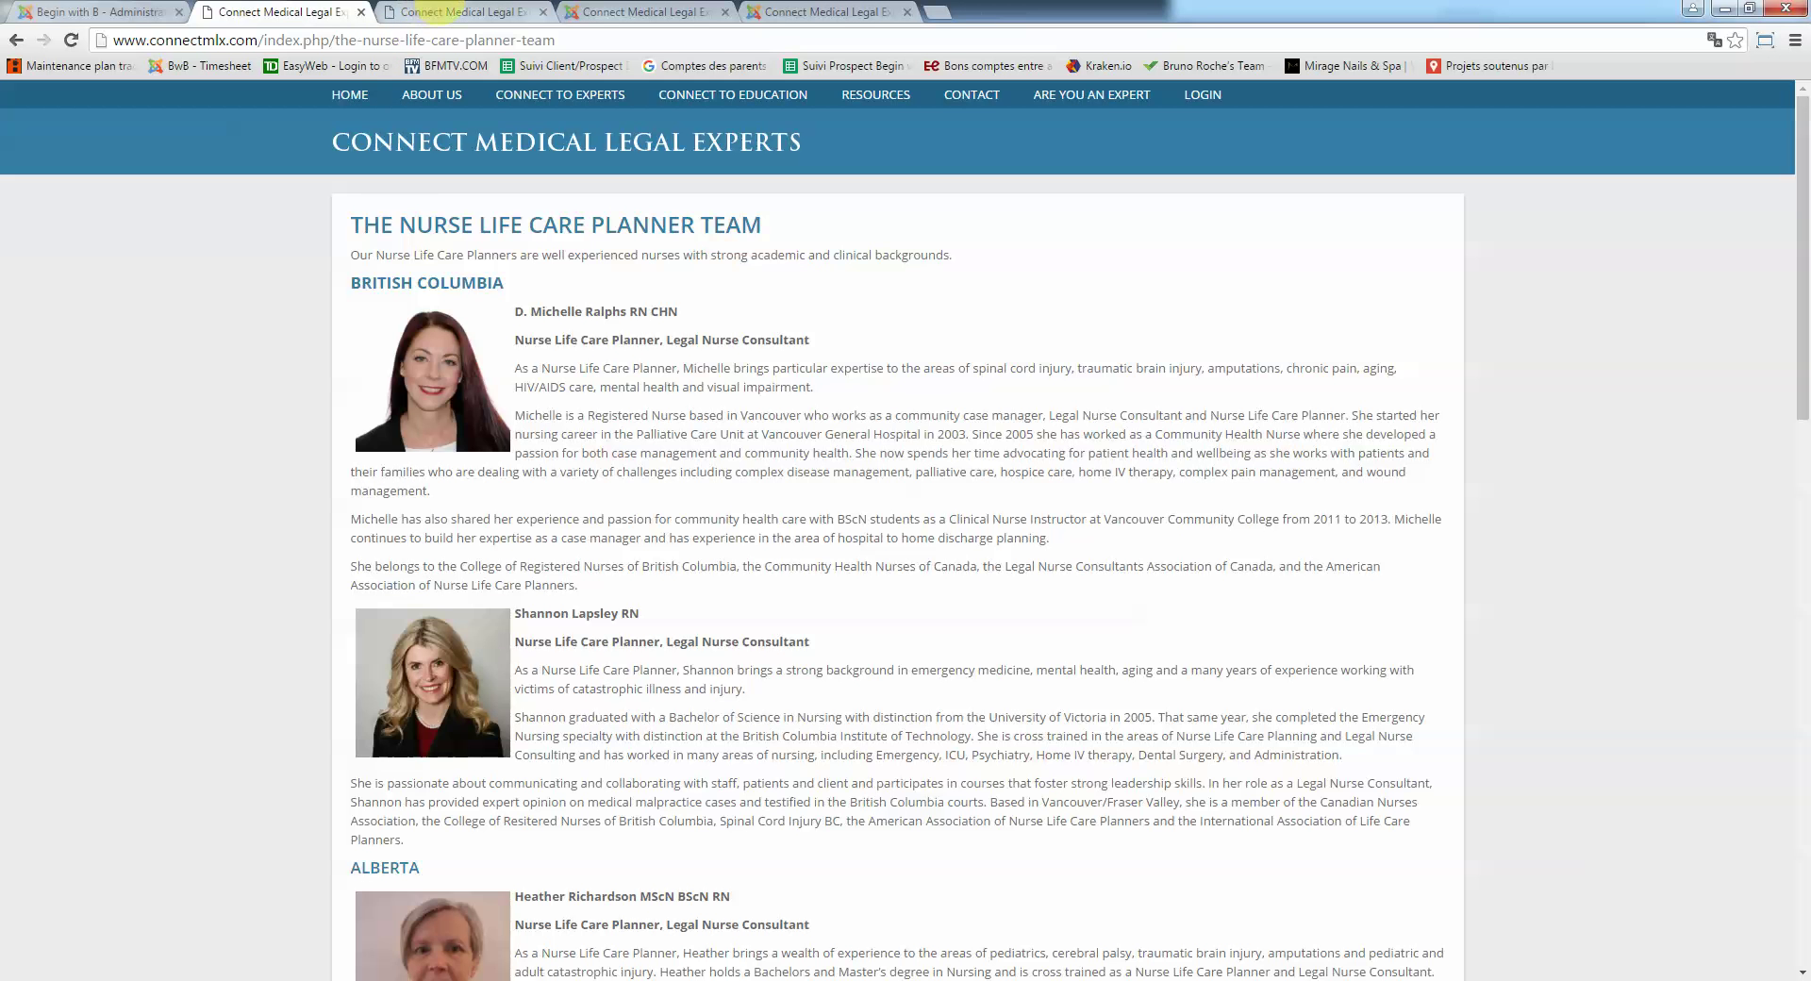
click(421, 12)
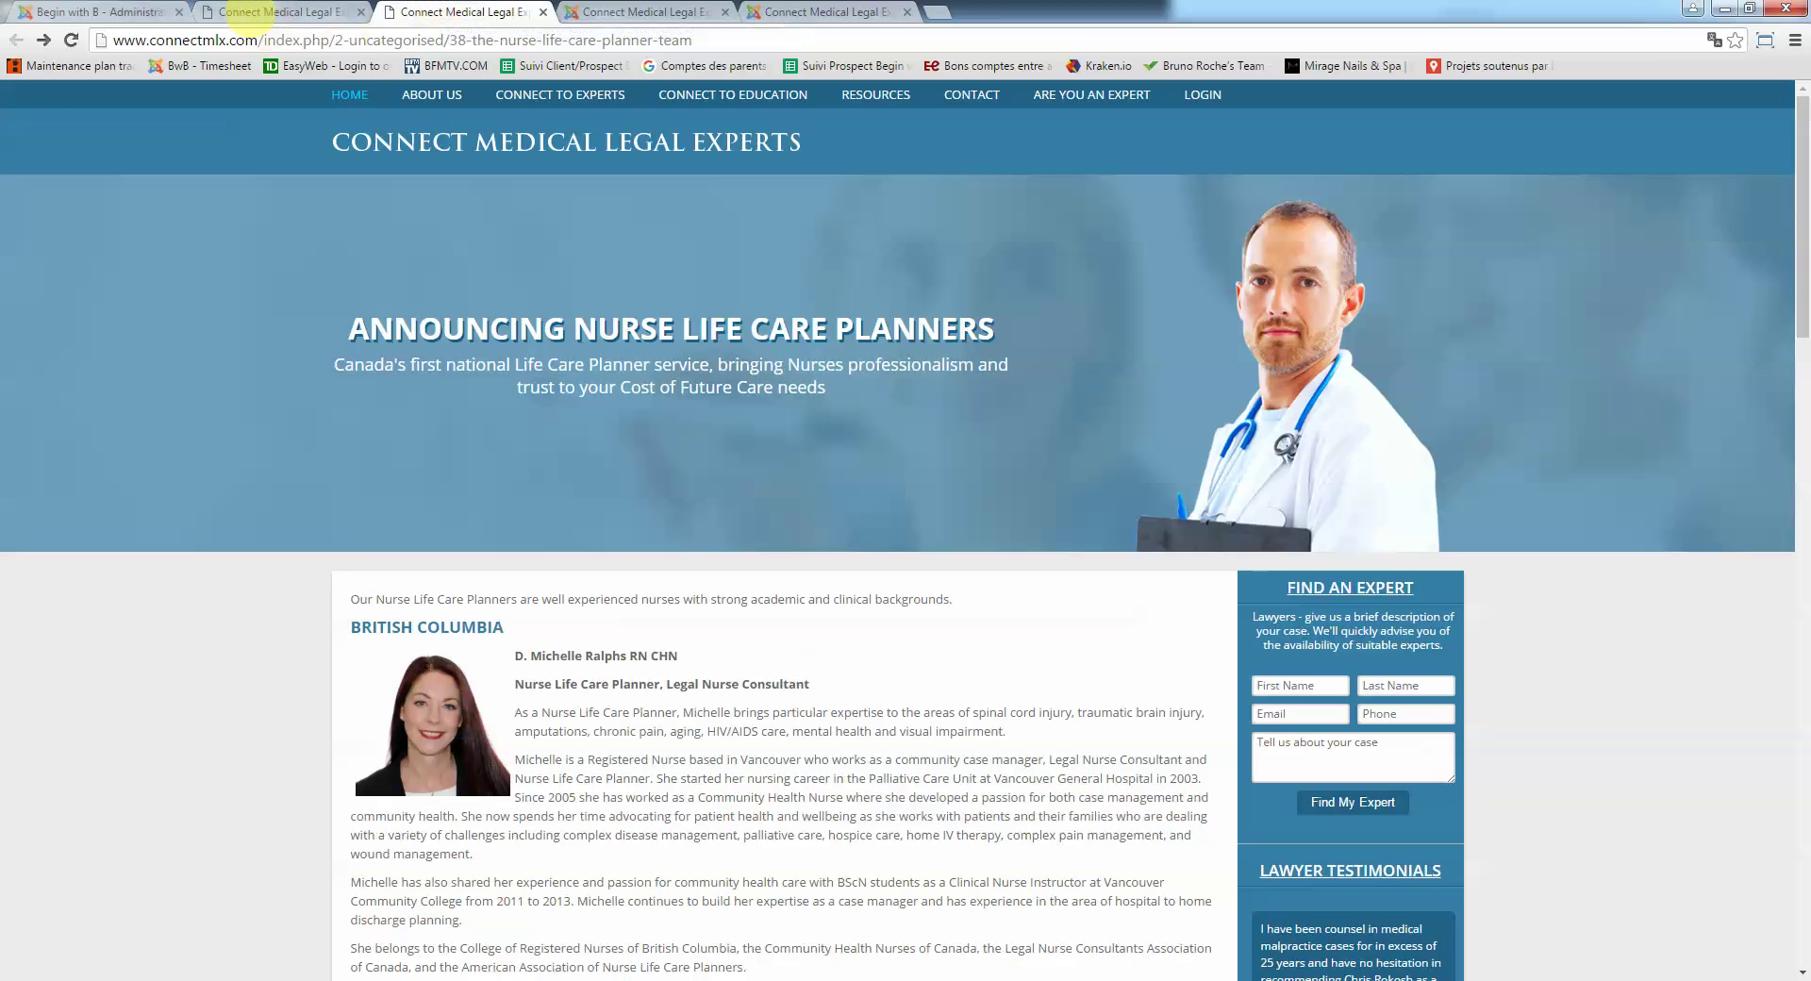
click(246, 13)
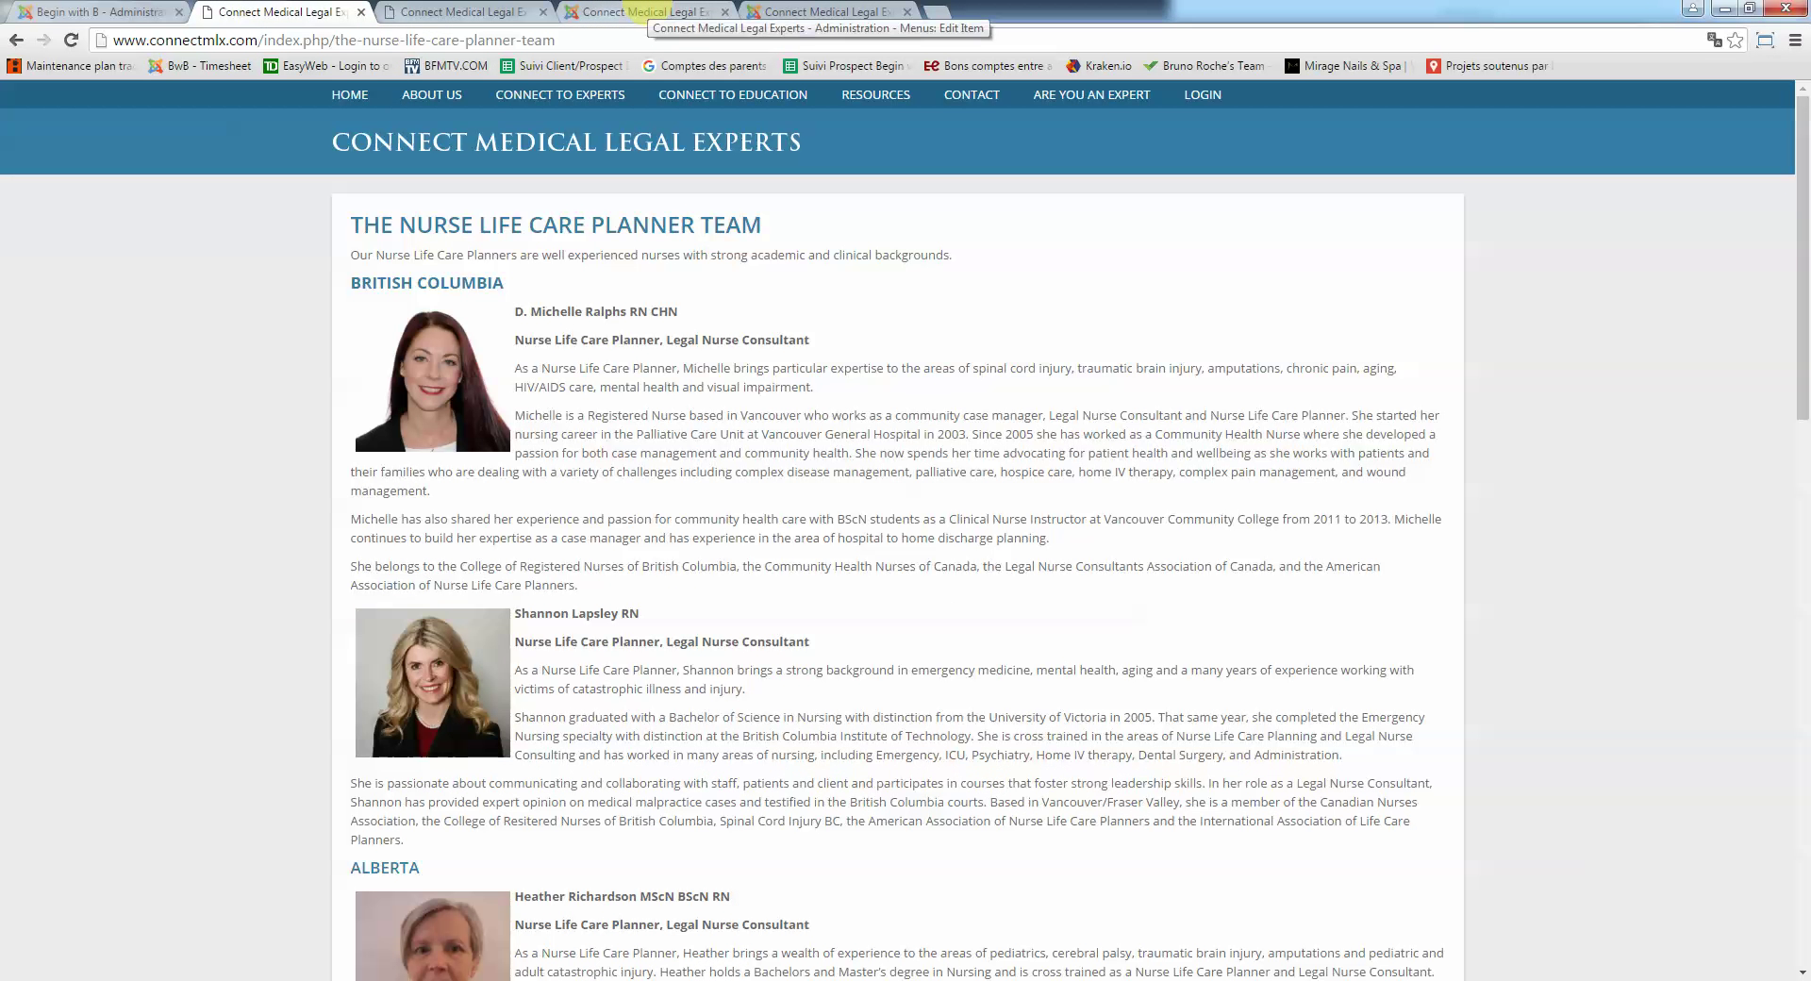